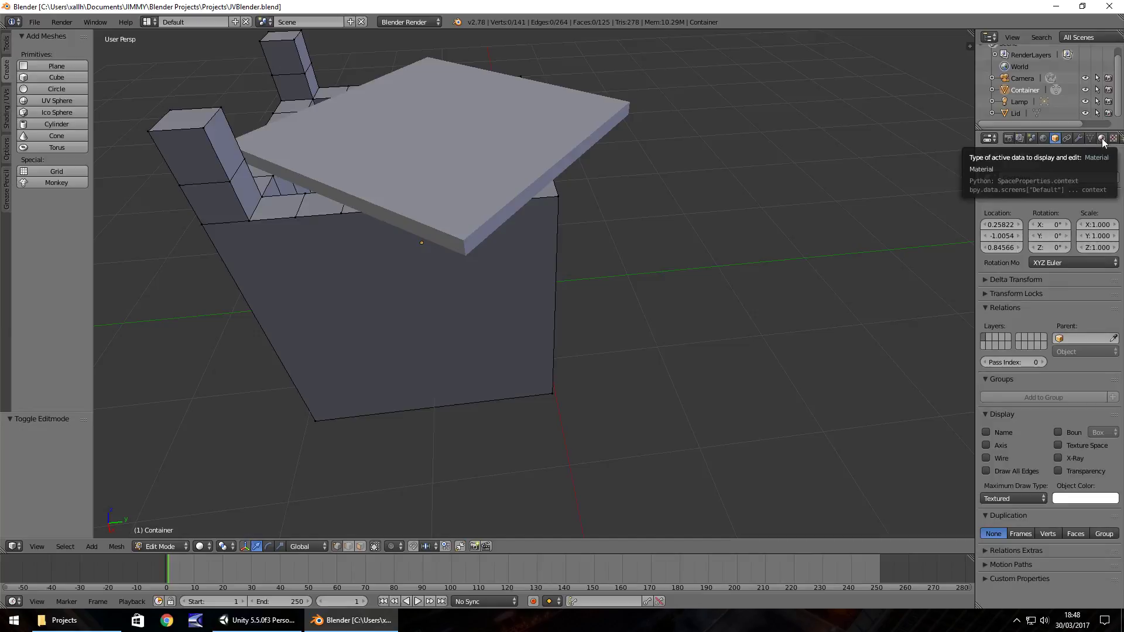
Widen the side panel and create a new material, Material.001, for the container.
left_click(1101, 139)
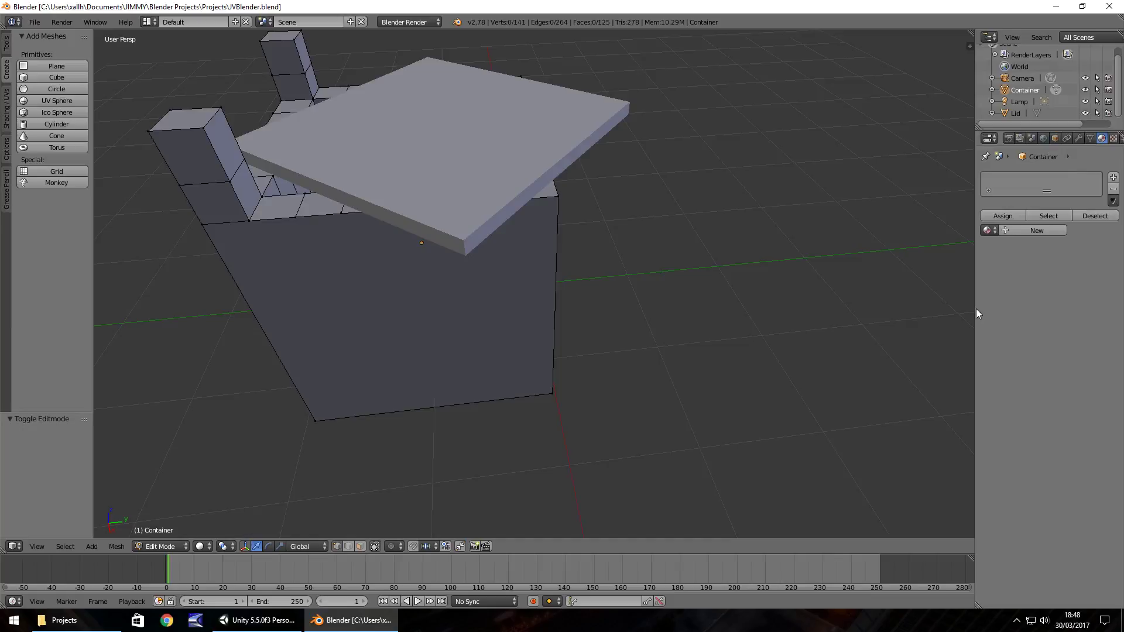
mouse_move(975, 309)
left_mouse_down()
mouse_move(930, 309)
mouse_move(967, 310)
left_mouse_up()
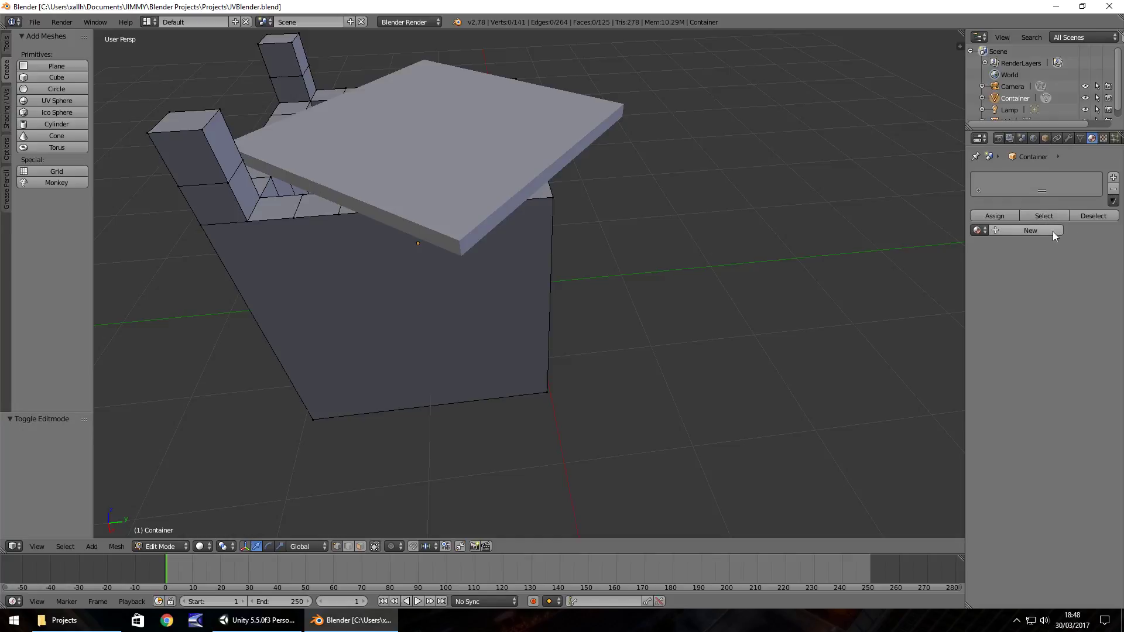
left_click(1027, 230)
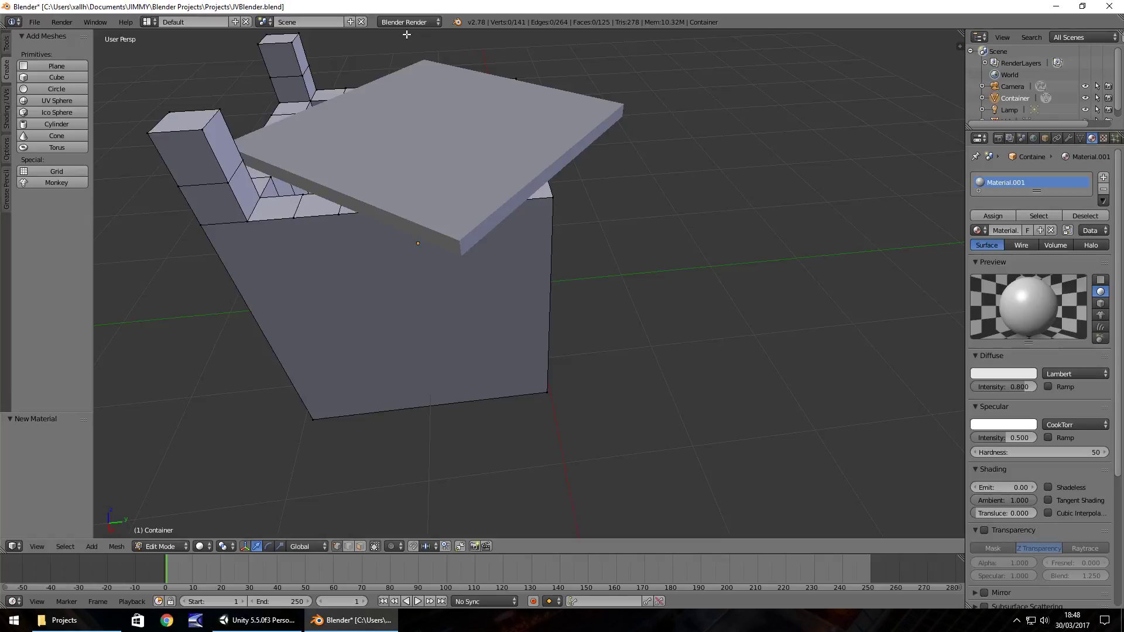
Switch the render engine to Cycles Render and enable nodes so Material.001 gets a Diffuse BSDF surface.
left_click(433, 22)
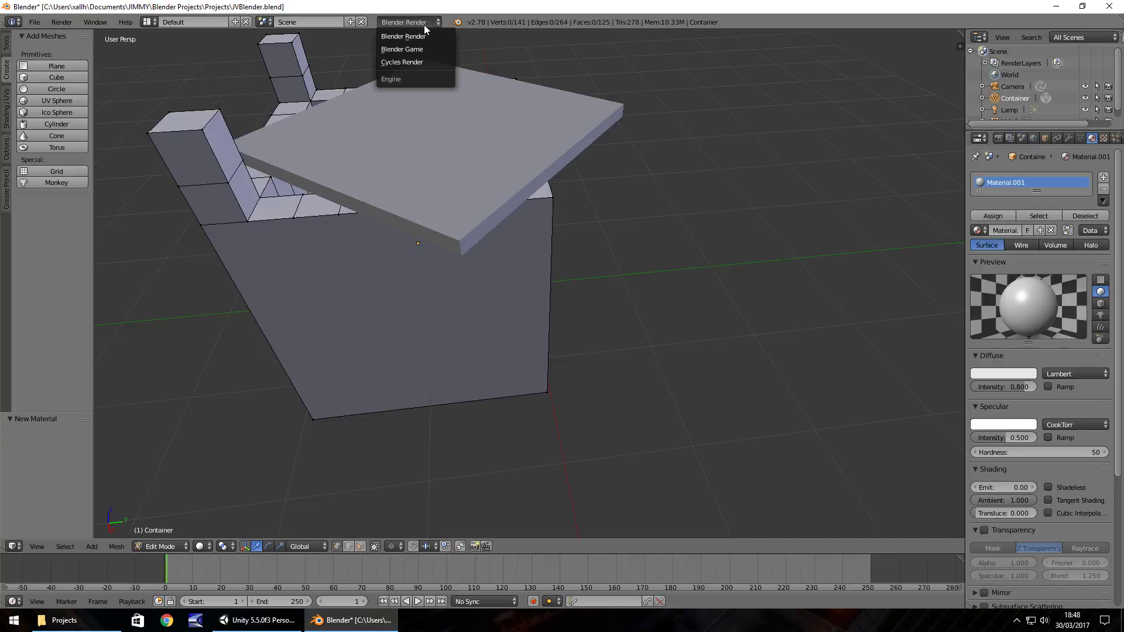
left_click(402, 61)
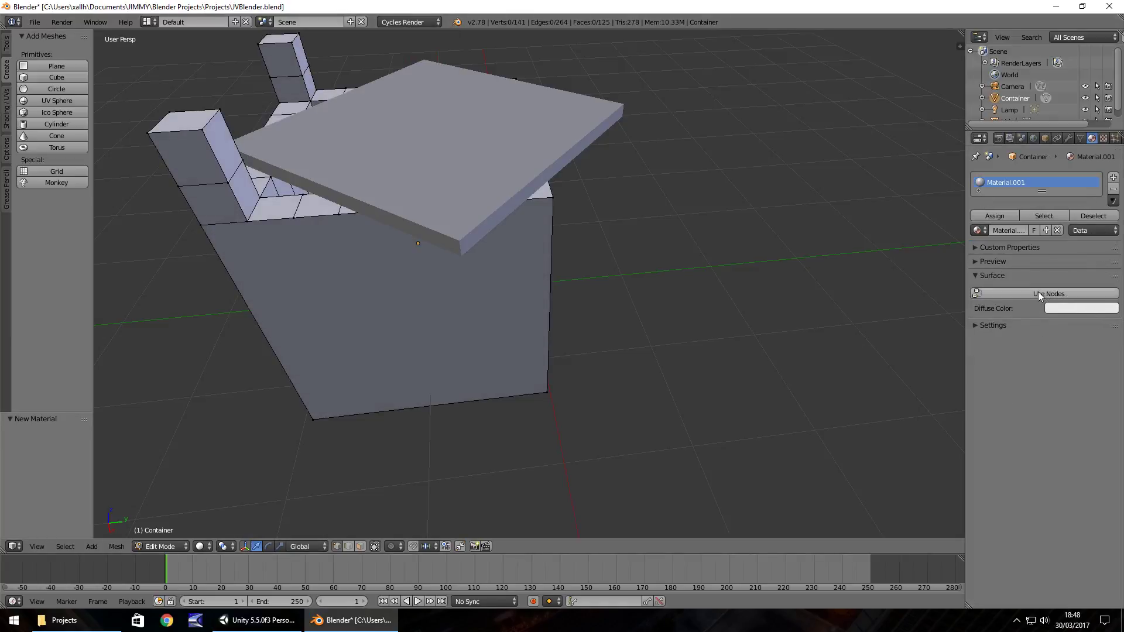
left_click(1039, 294)
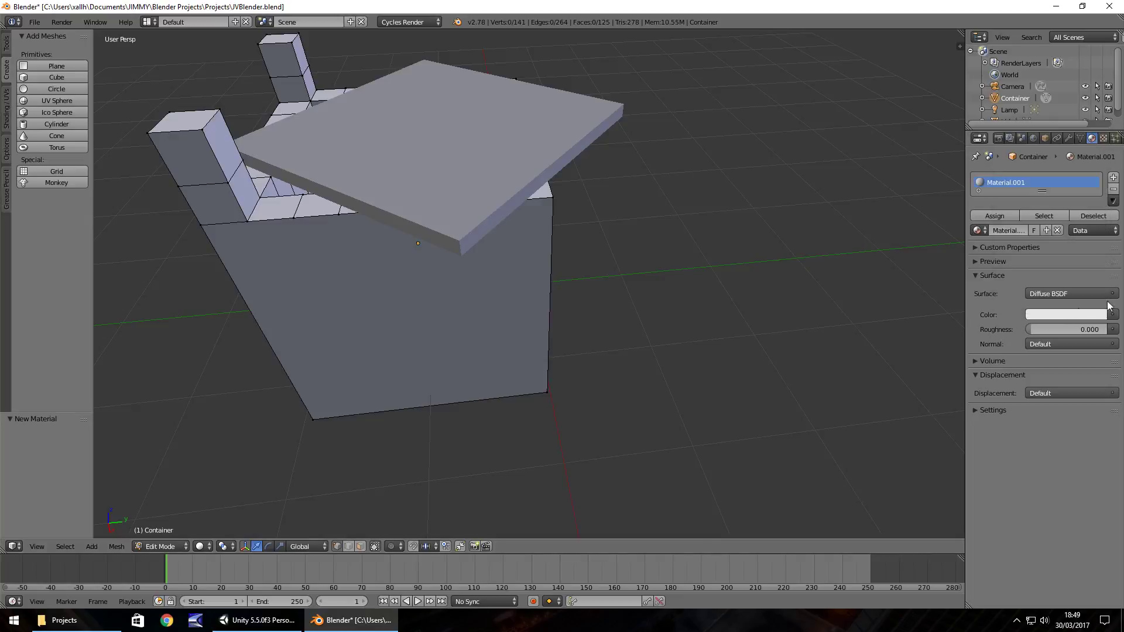
Connect an Image Texture node to the Diffuse BSDF colour of Material.001.
left_click(1067, 316)
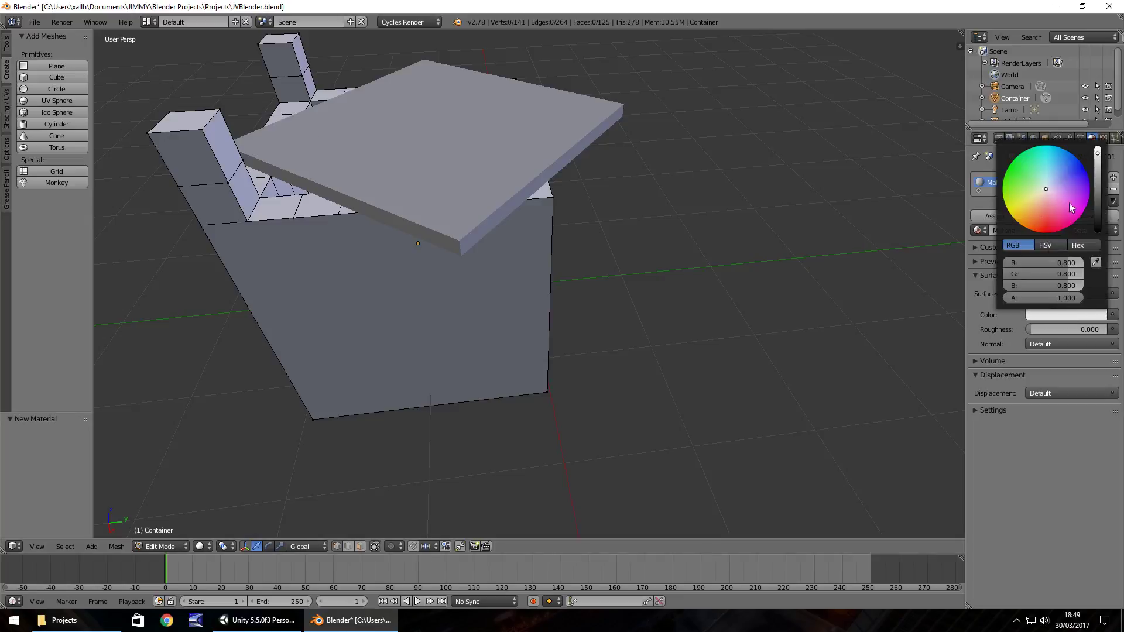
left_click(1116, 316)
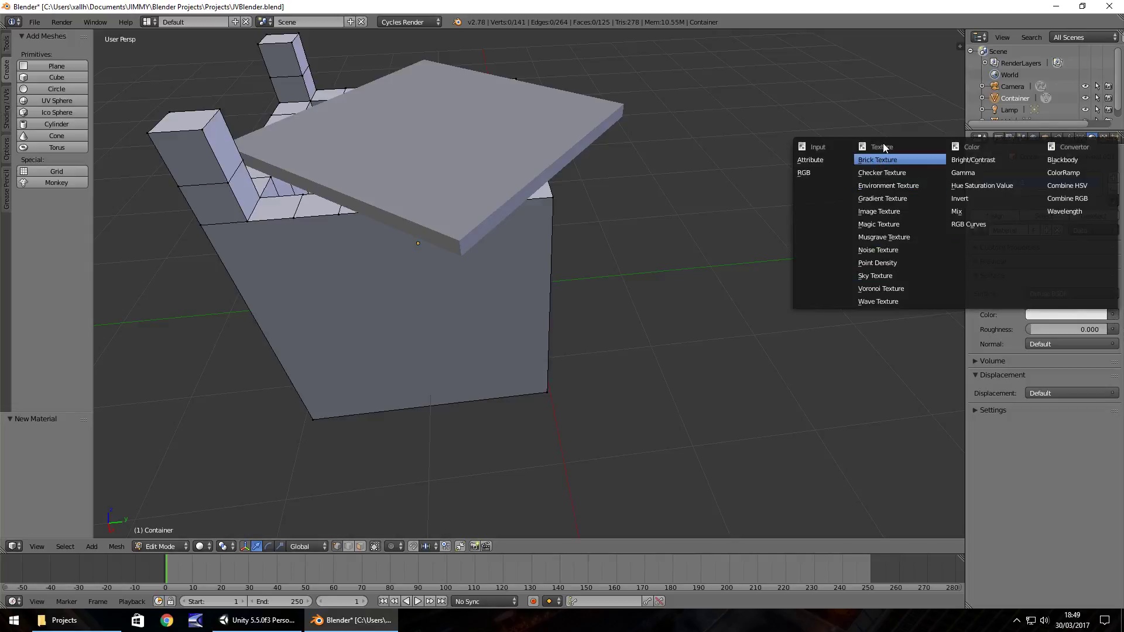
left_click(865, 211)
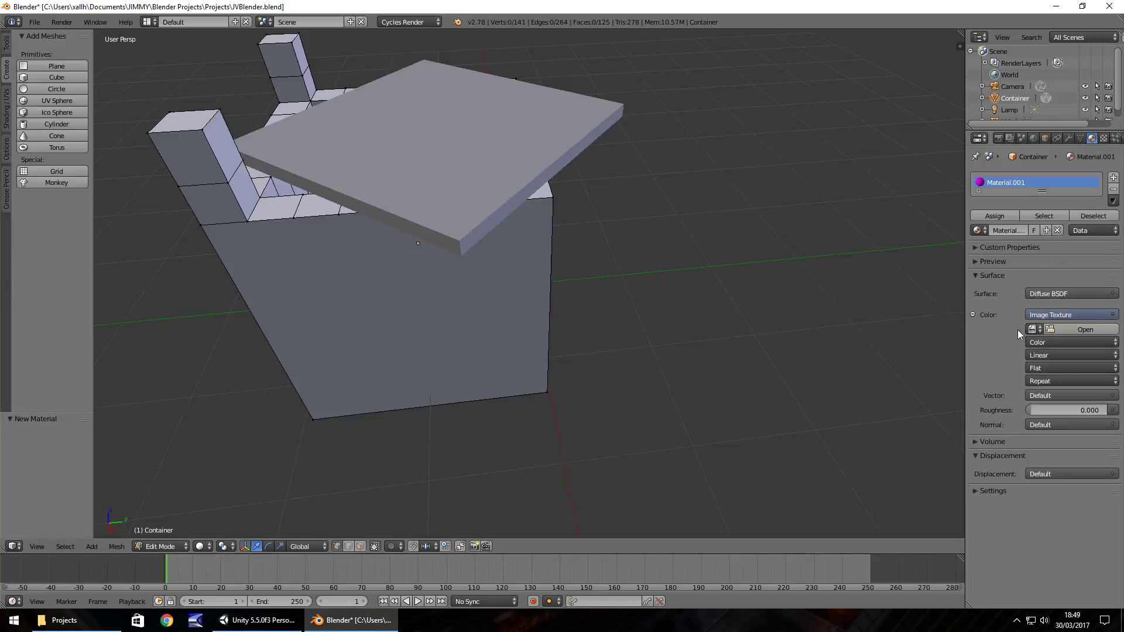
Load WoodTexture.jpg into the material's Image Texture node.
left_click(1090, 329)
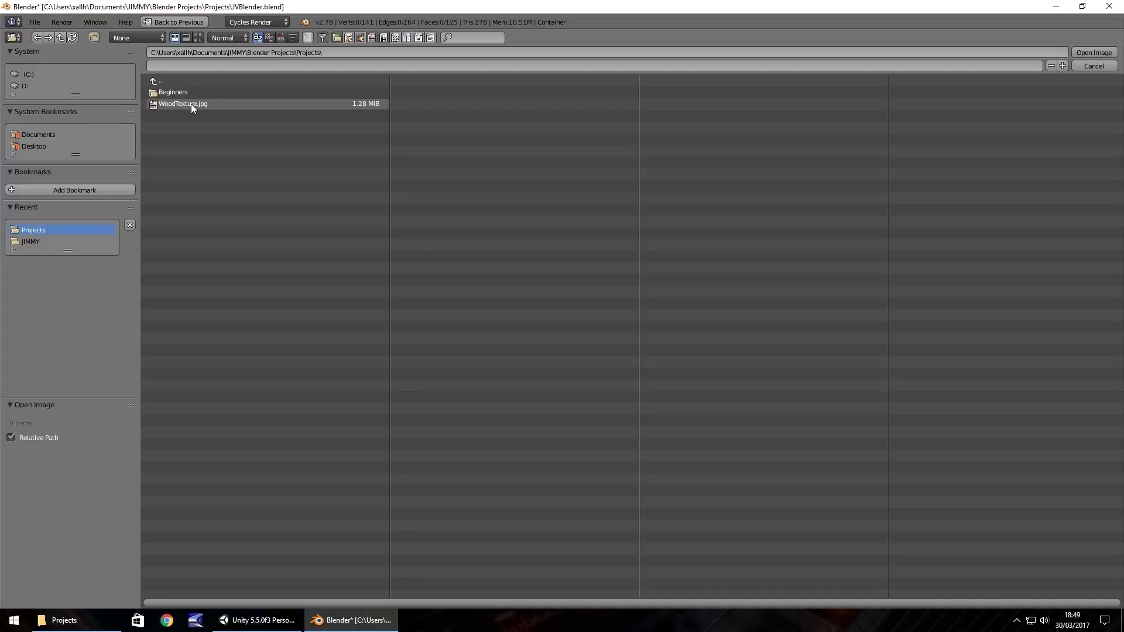
double_click(191, 104)
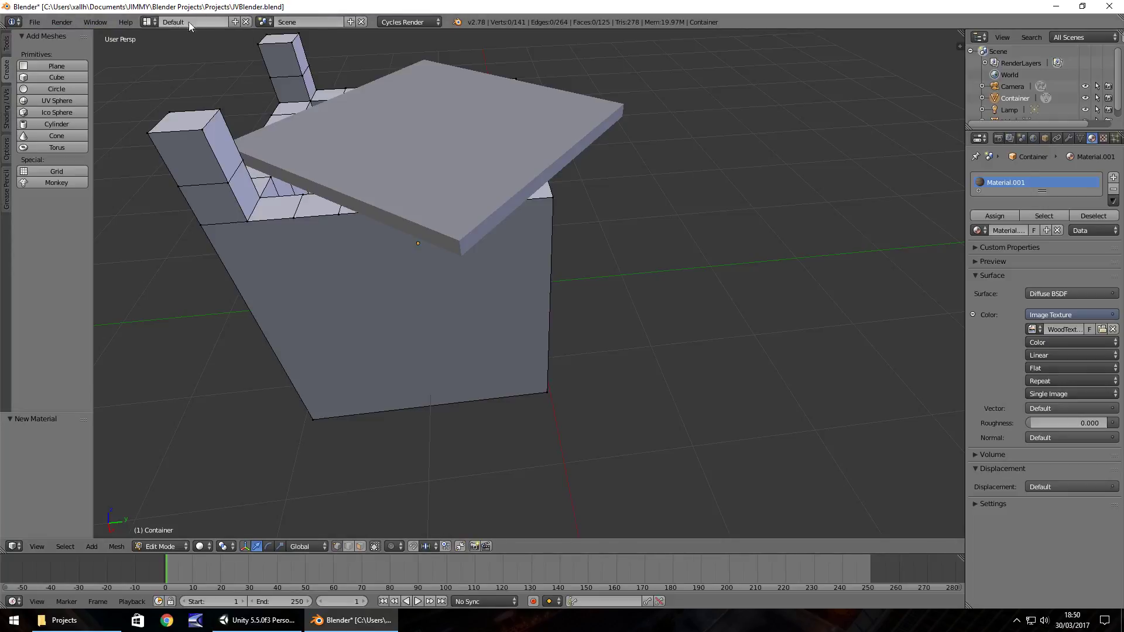
Switch the screen layout to UV Editing.
left_click(152, 22)
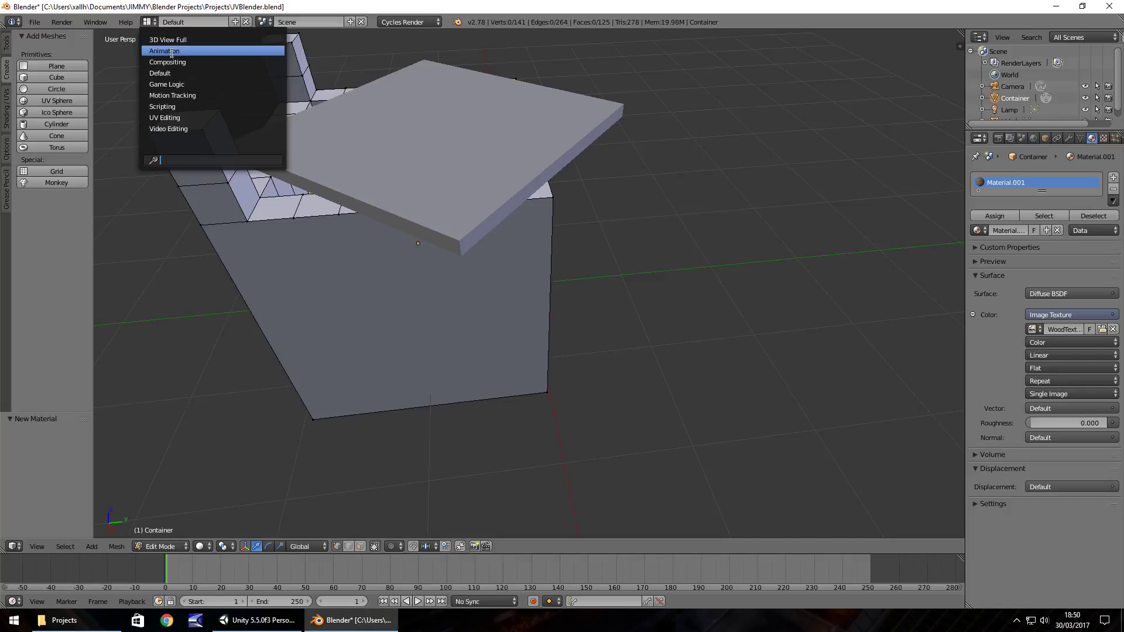
left_click(167, 118)
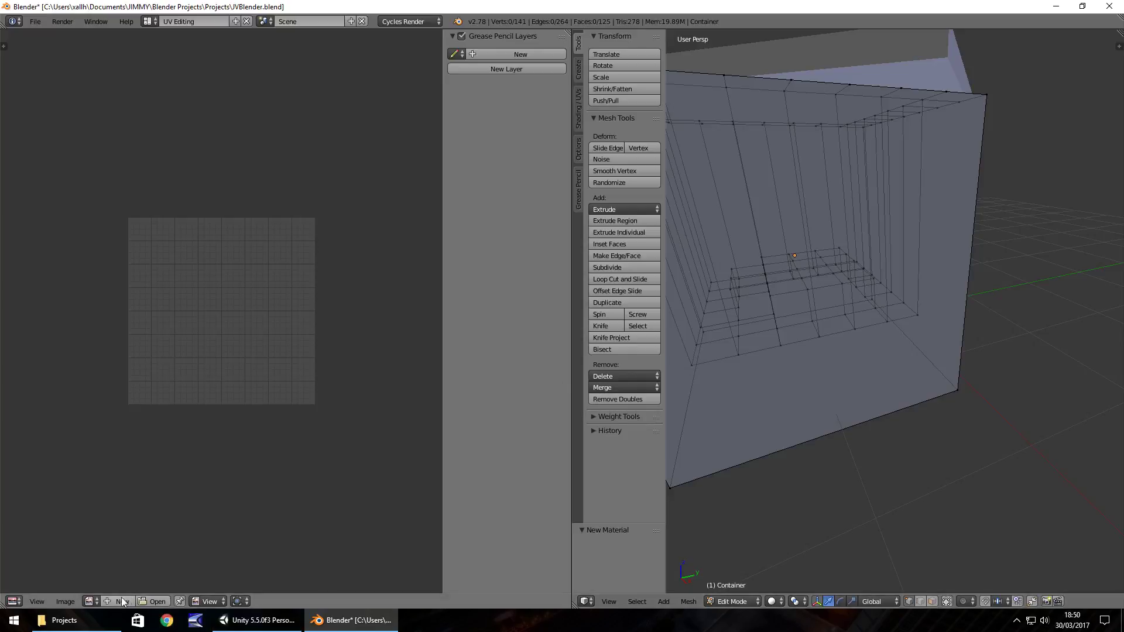
Display WoodTexture.jpg (1920 x 1280) in the UV image editor.
left_click(90, 602)
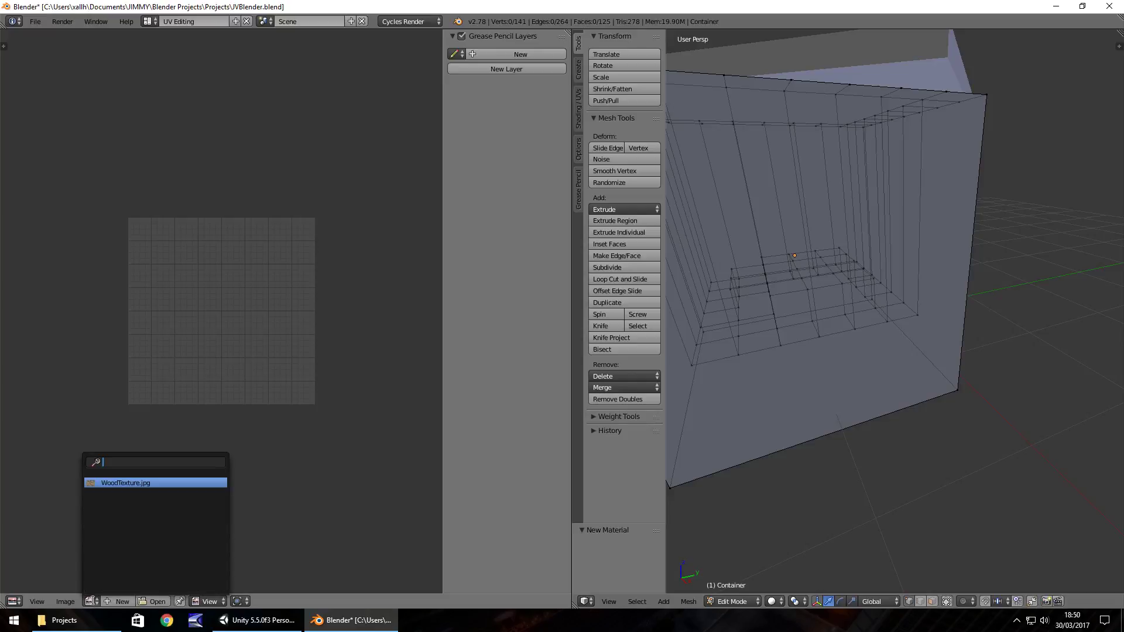
left_click(118, 483)
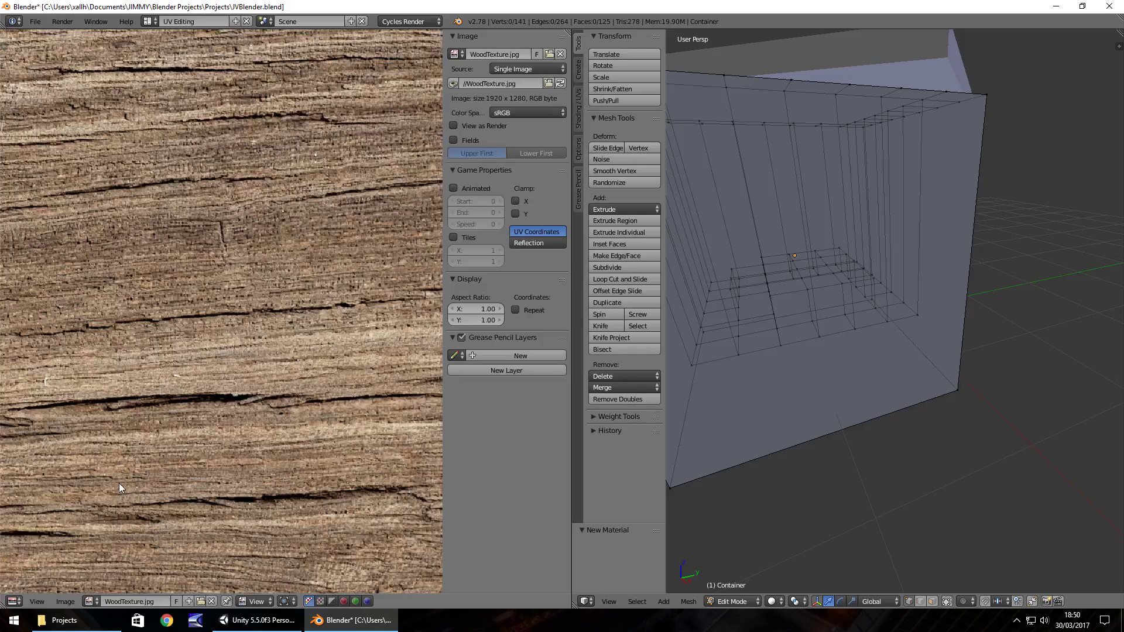
scroll(253, 353, "down", 4)
scroll(246, 351, "down", 1)
scroll(241, 349, "up", 2)
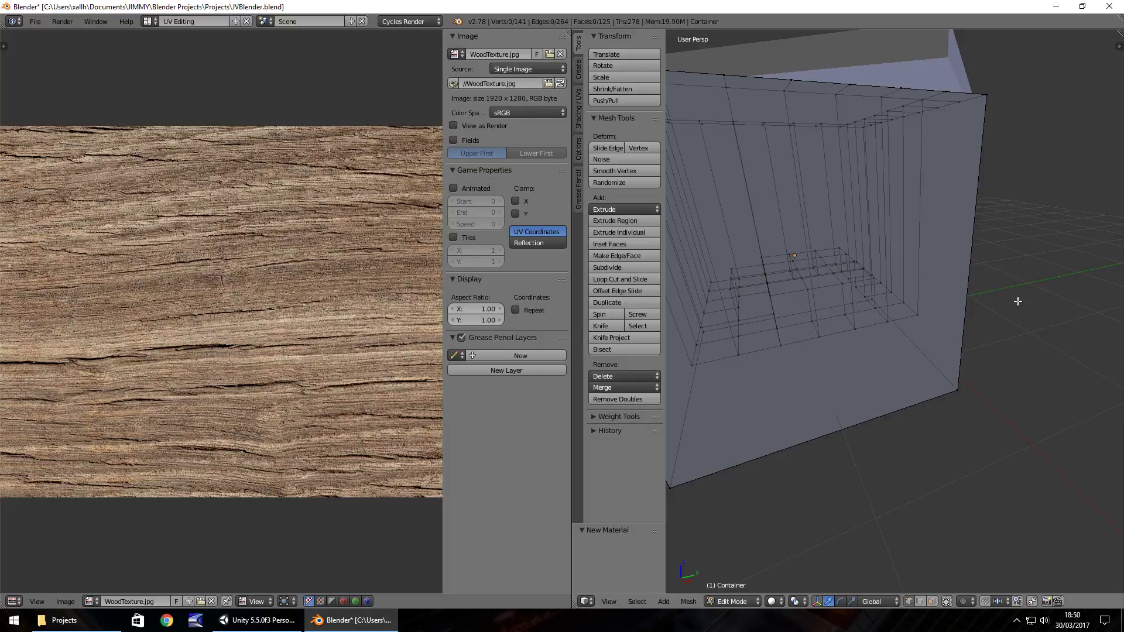
Re-enter Edit Mode and select all of the container mesh.
key("Tab")
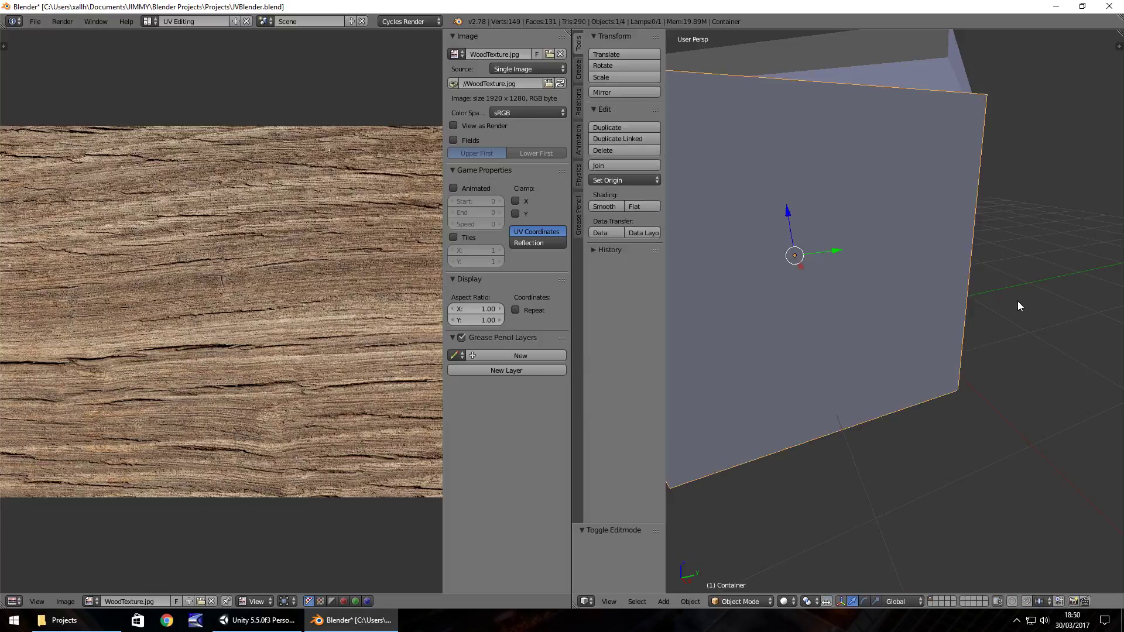
key("Tab")
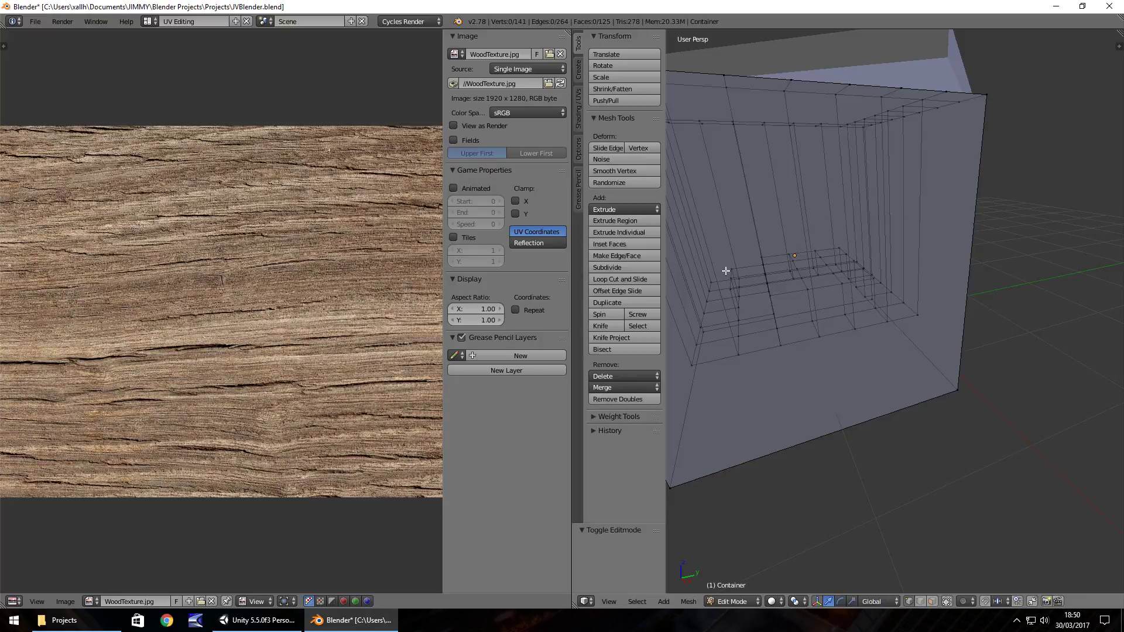
key("a")
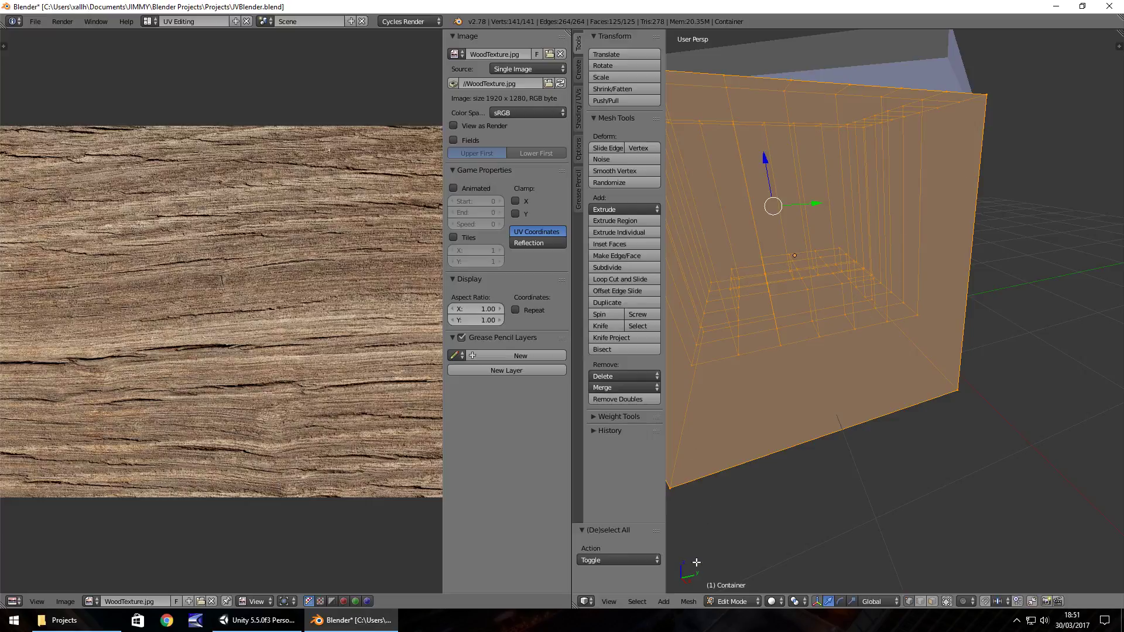
Unwrap the container's UVs with Angle Based Unwrap, laying them over WoodTexture.jpg.
left_click(686, 601)
mouse_move(710, 503)
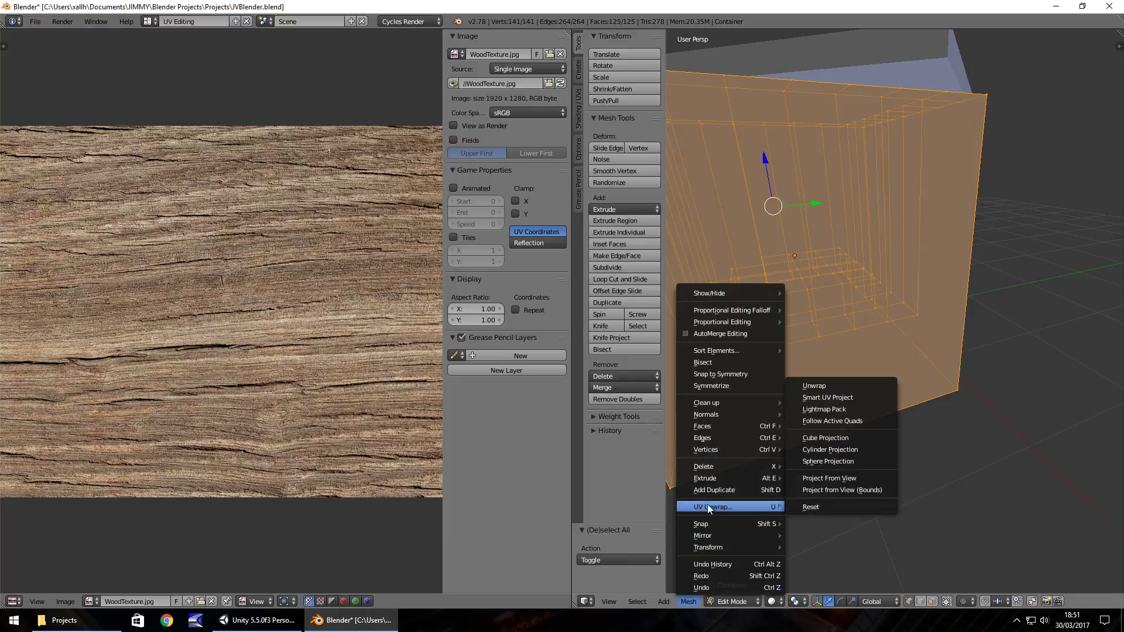
left_click(816, 387)
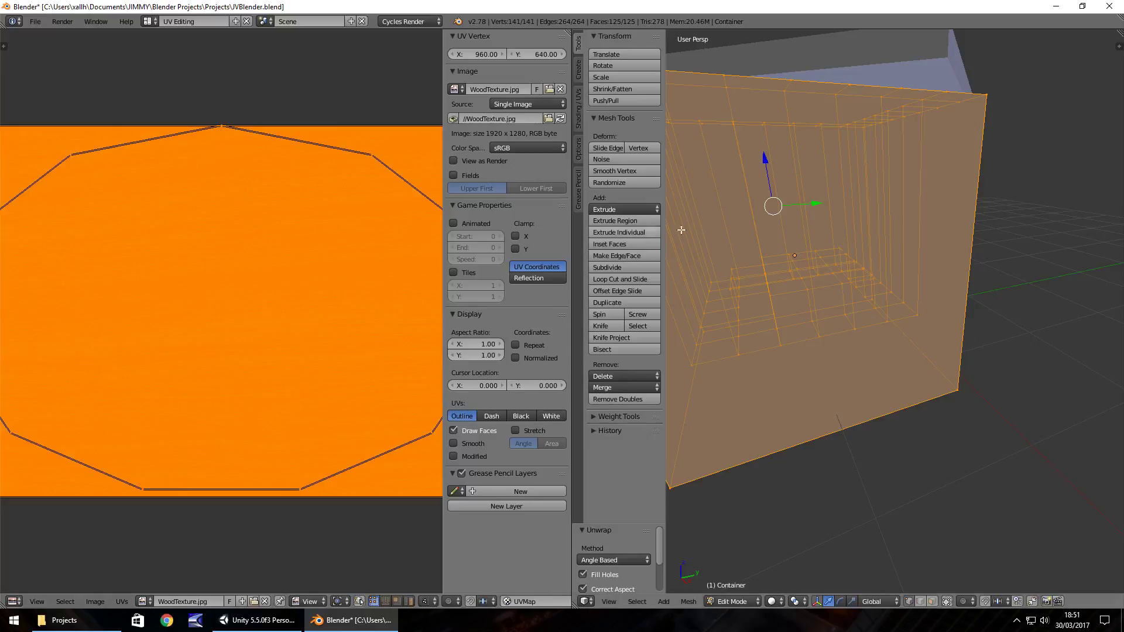
middle_click_drag(962, 302, 930, 328)
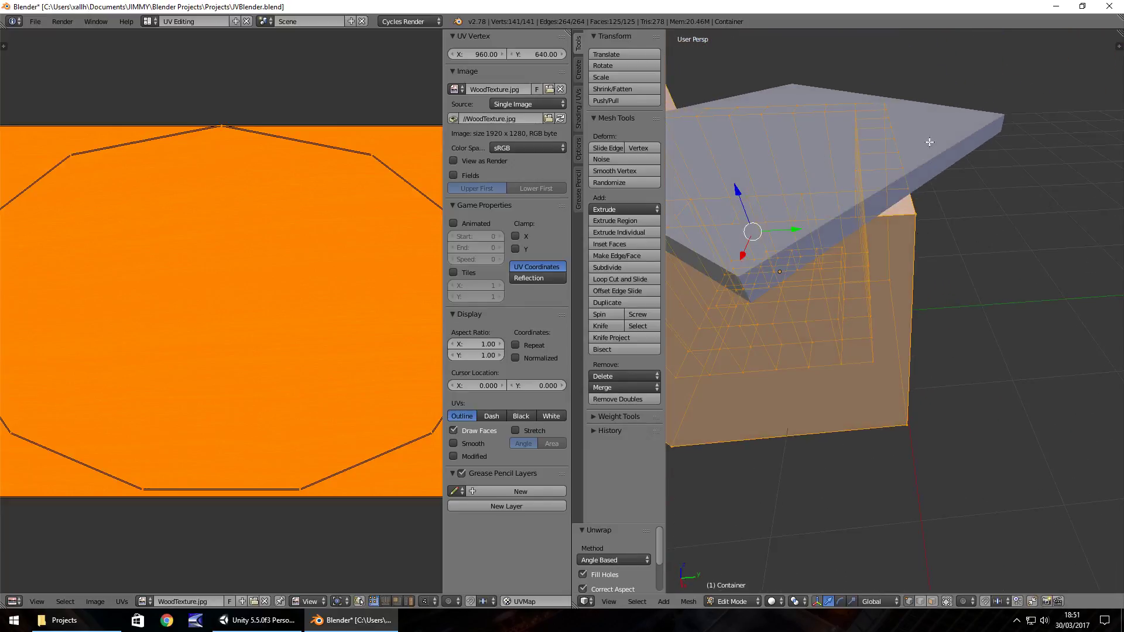
middle_click_drag(847, 360, 892, 256)
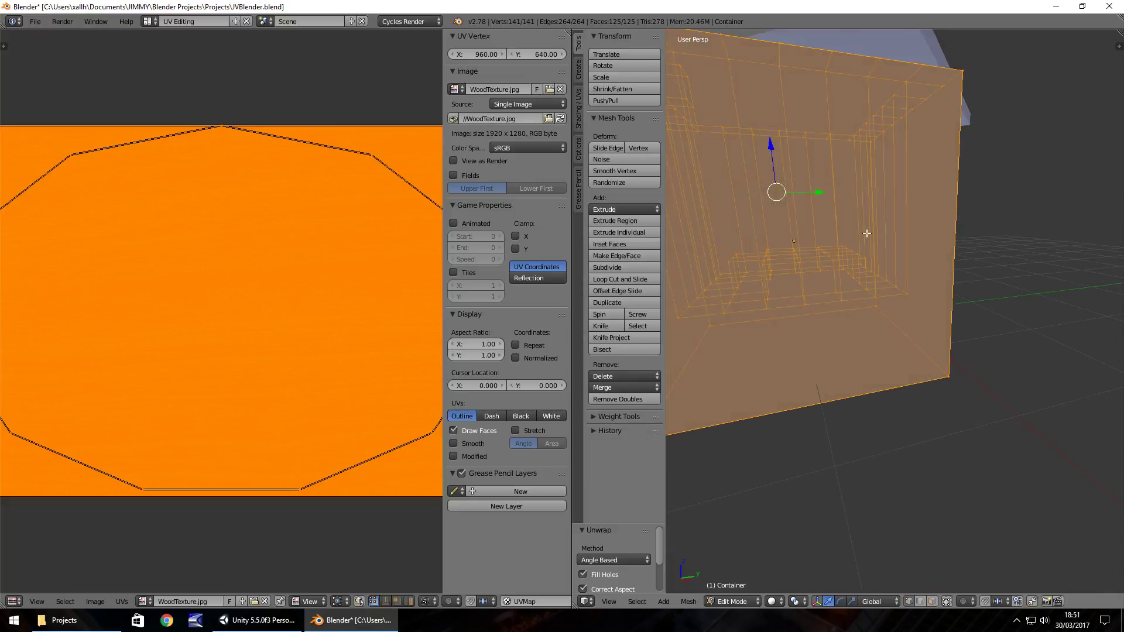
Set viewport shading to Texture and inspect the wood grain on the container's faces.
left_click(779, 603)
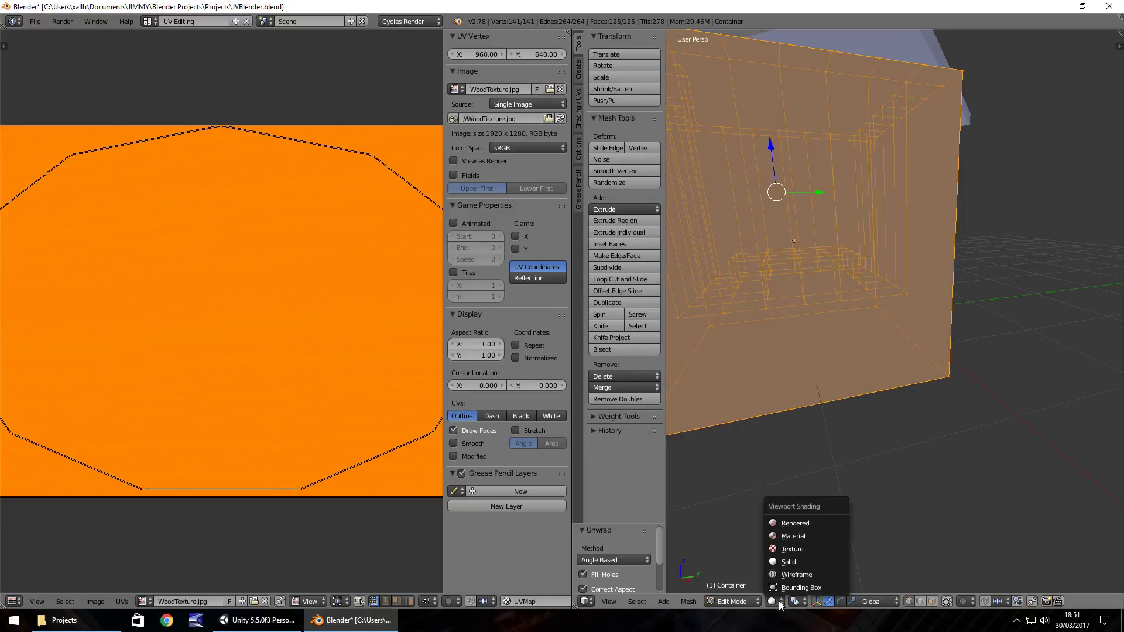
left_click(792, 549)
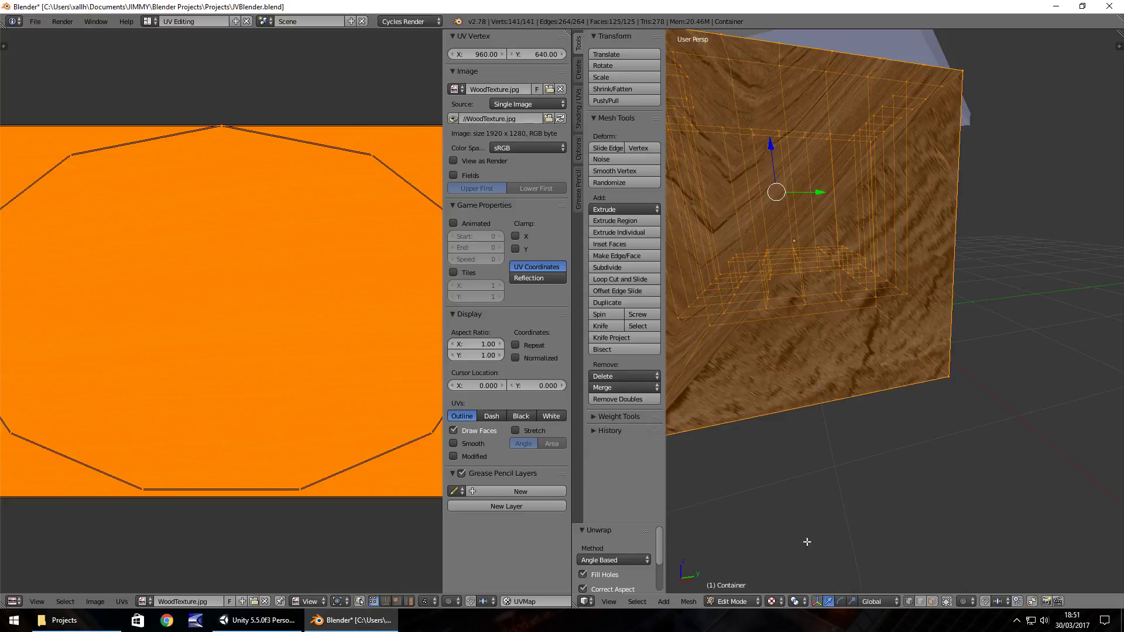
middle_click_drag(834, 447, 795, 467)
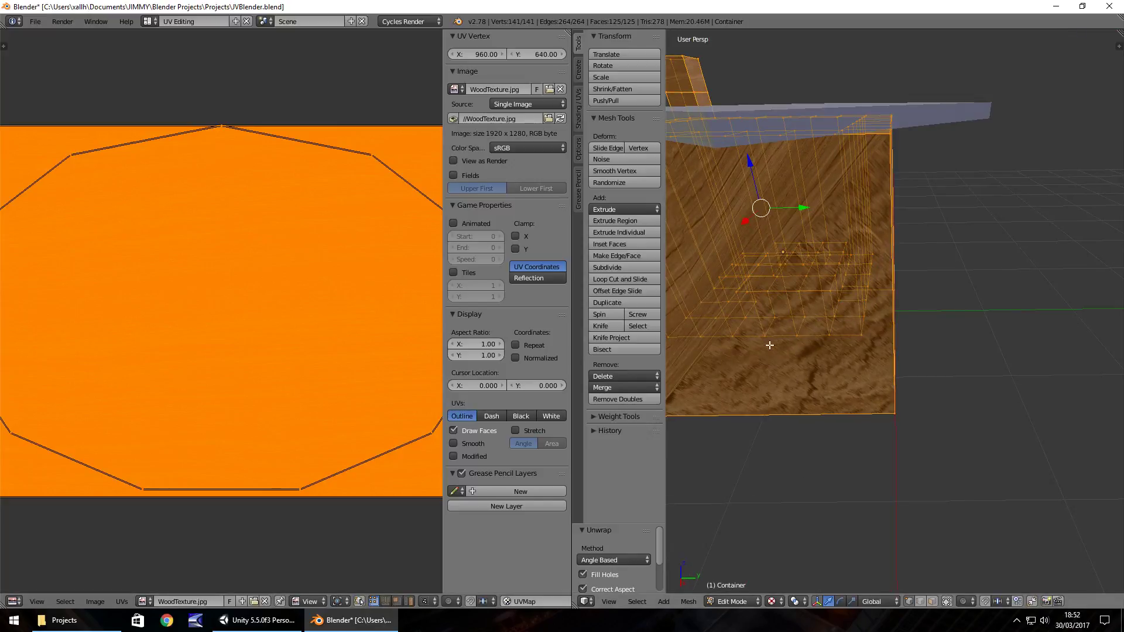
middle_click_drag(773, 345, 848, 377)
Return to the Default screen layout showing the wood-textured container and lid.
left_click(151, 21)
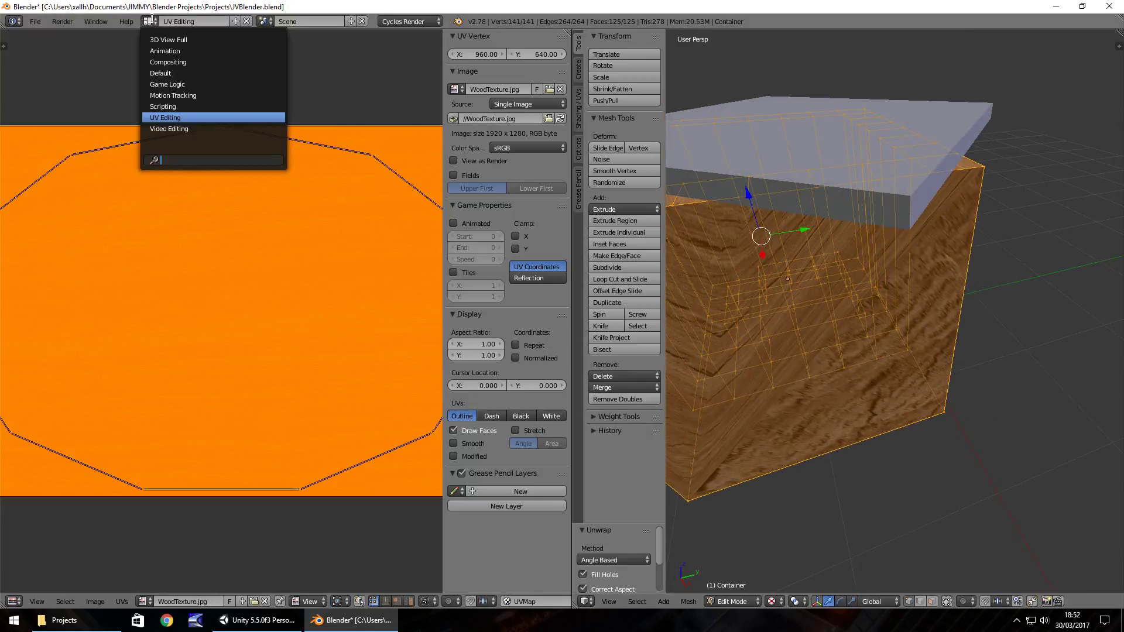
left_click(168, 73)
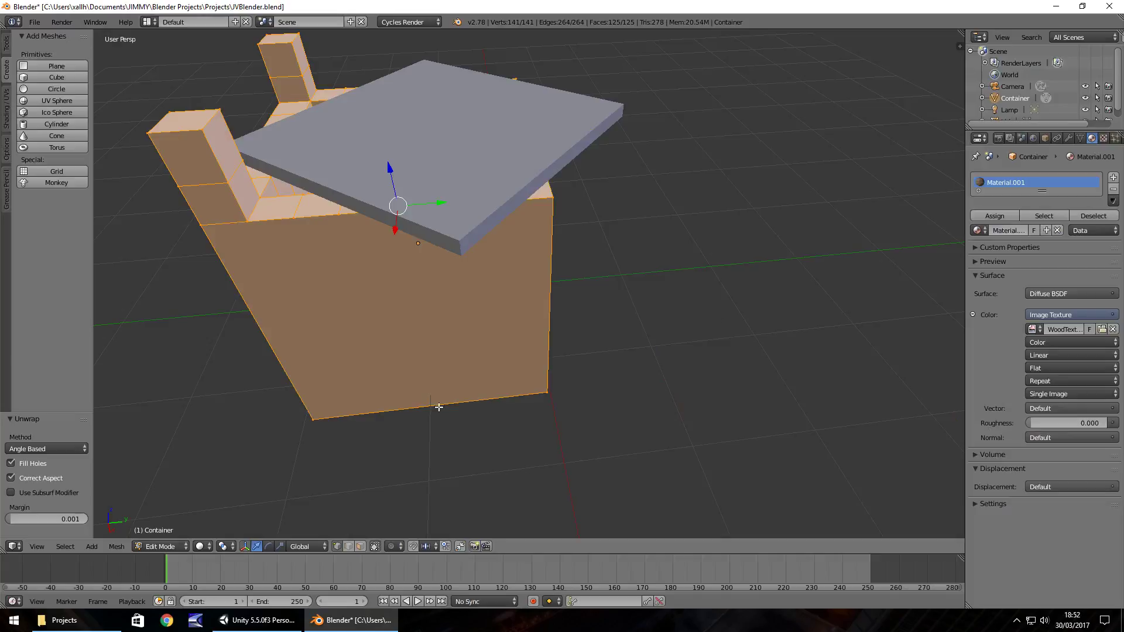
left_click(206, 550)
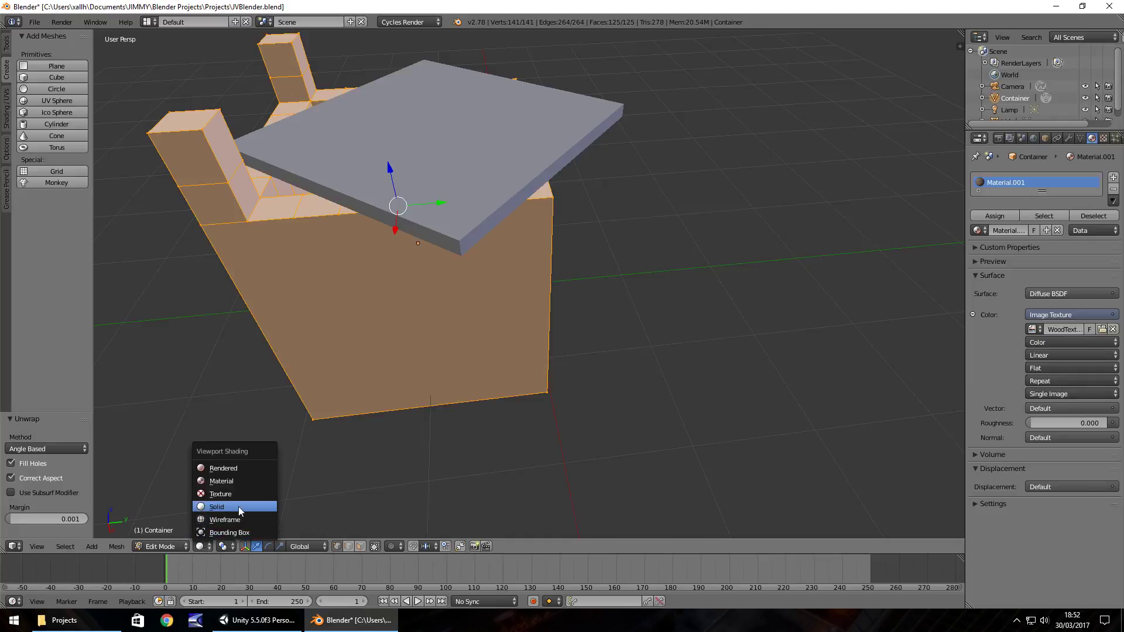
Preview the container in Rendered shading and orbit to check how the wood texture wraps.
left_click(224, 468)
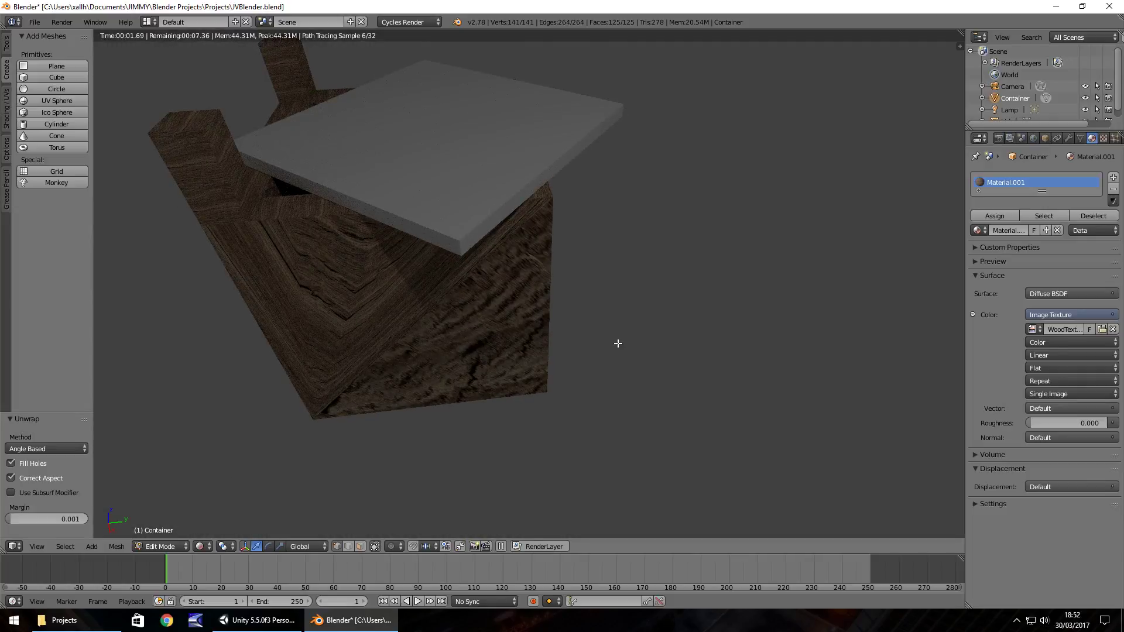
middle_click_drag(617, 346, 562, 319)
middle_click_drag(345, 236, 414, 266)
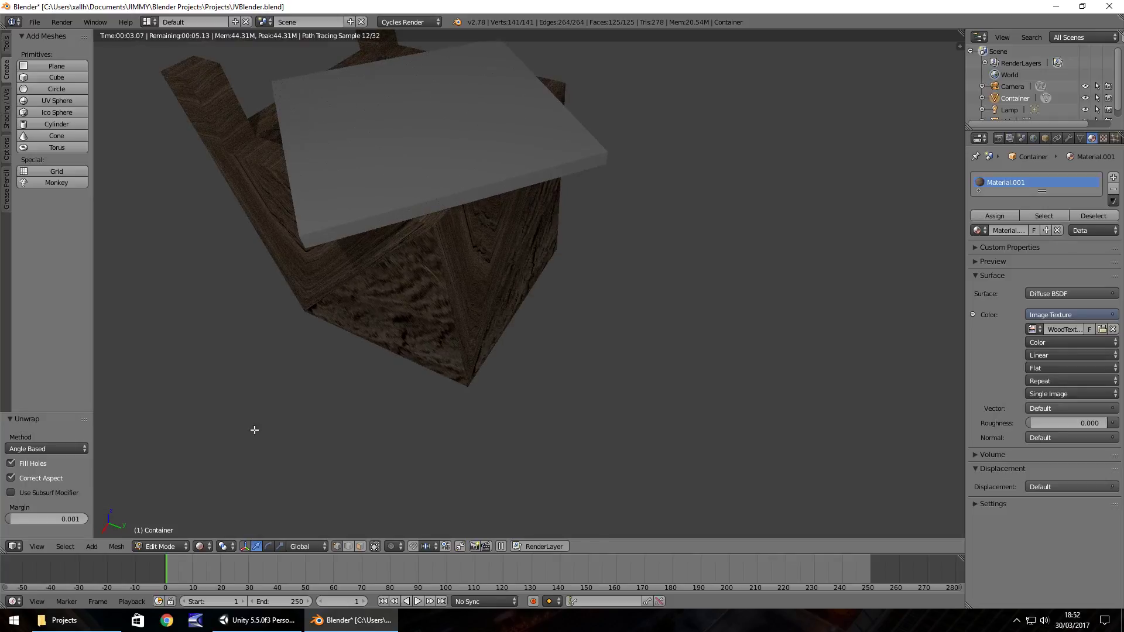
left_click(209, 549)
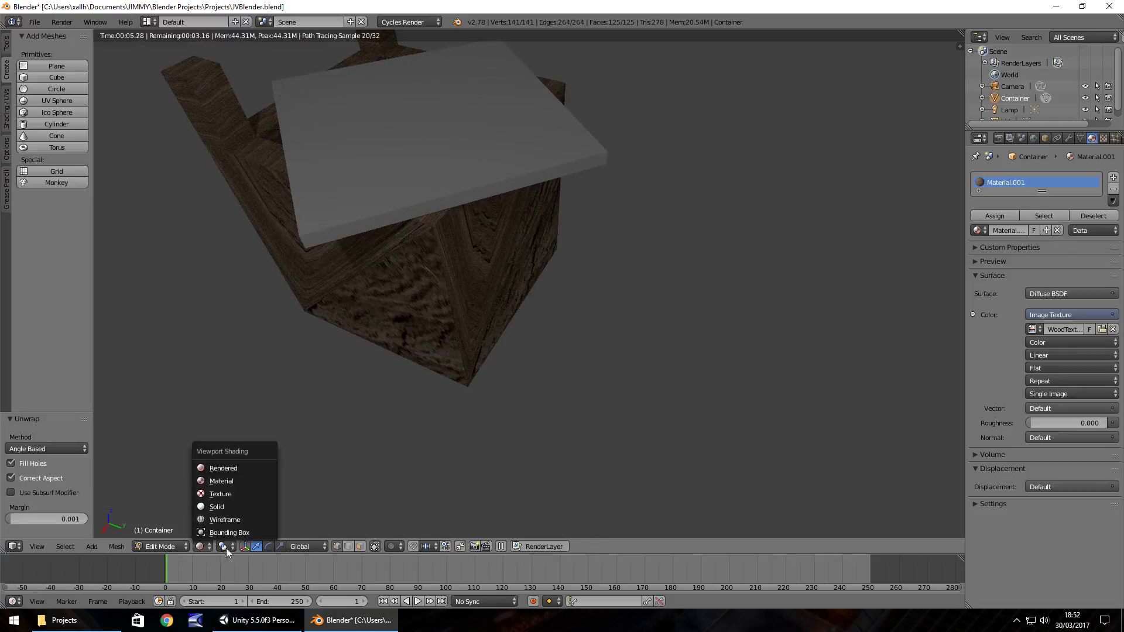
left_click(205, 548)
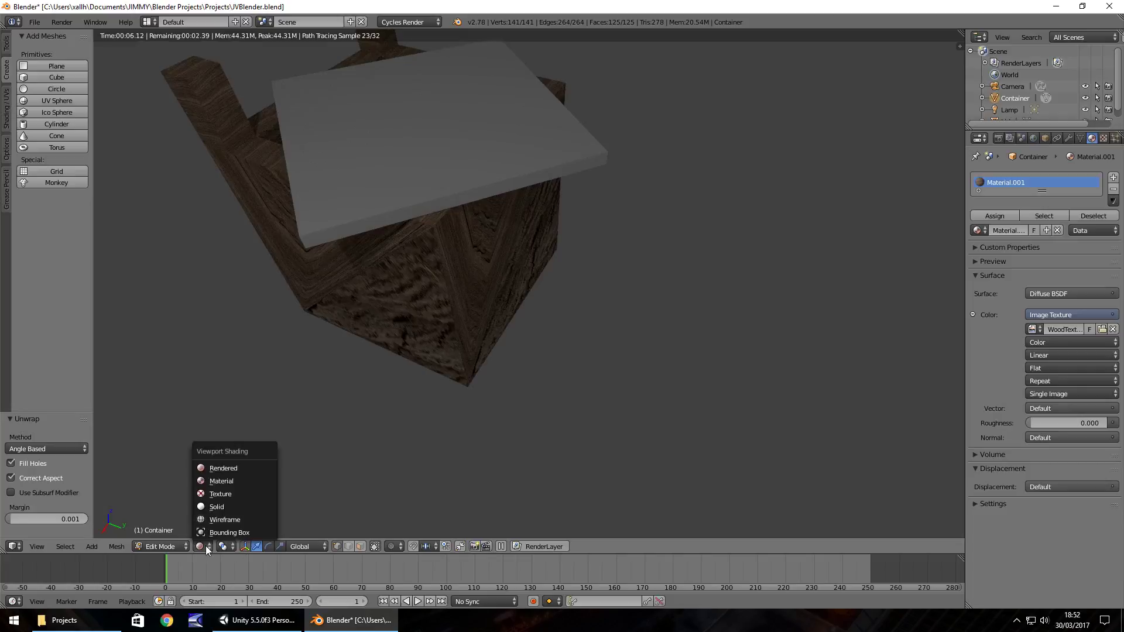
Switch the viewport back to Solid shading, select Lid, and give it a new material.
left_click(218, 506)
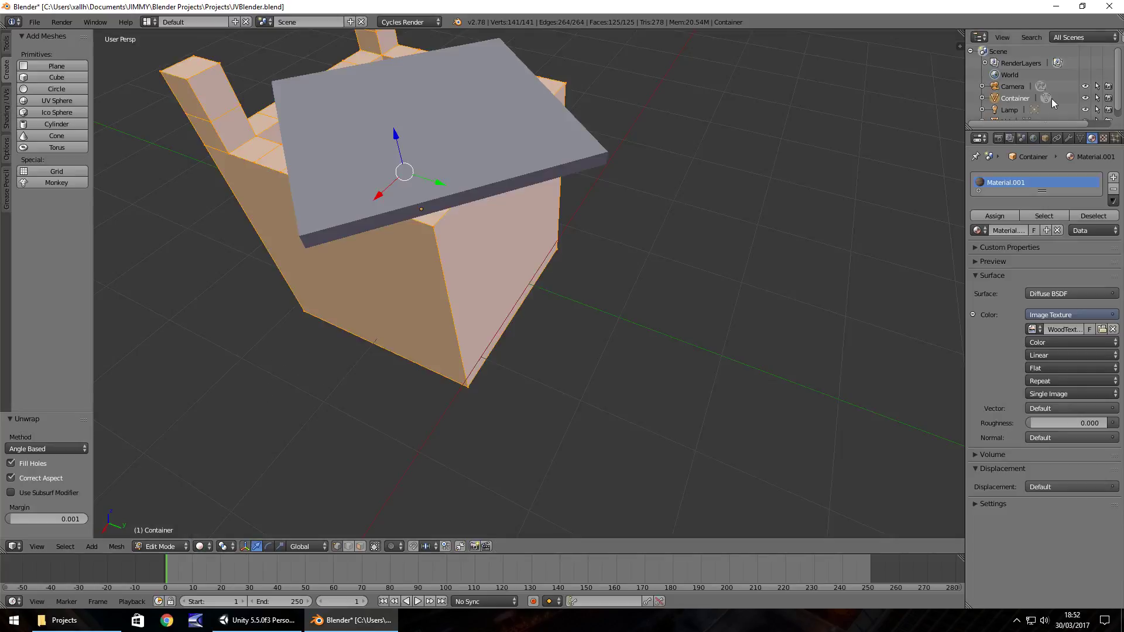
scroll(1119, 96, "down", 1)
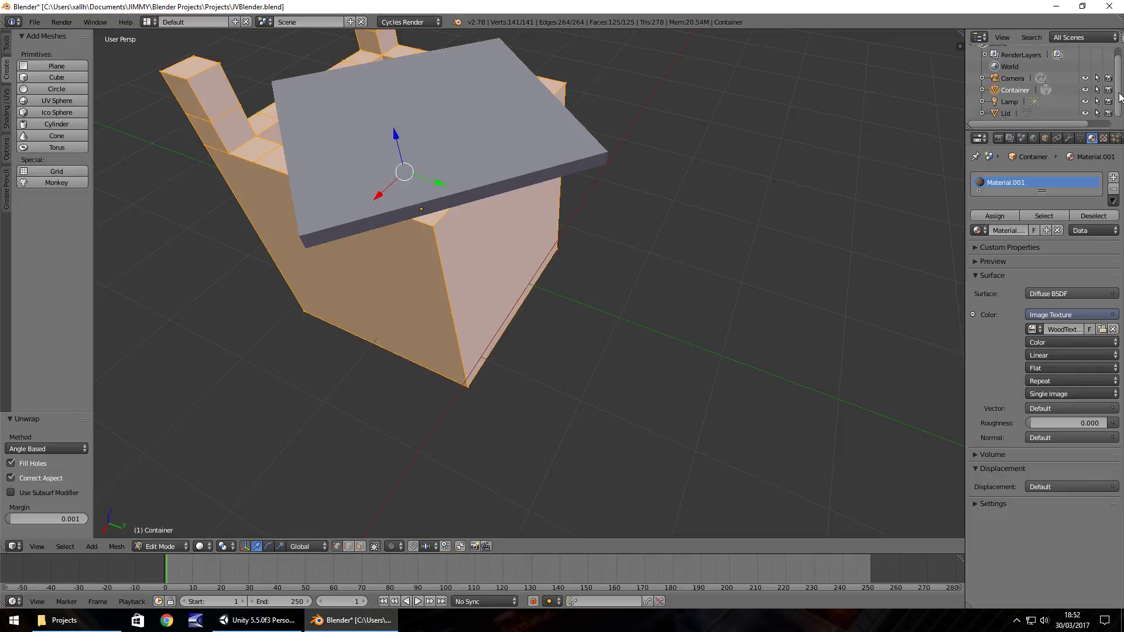
left_click(1004, 113)
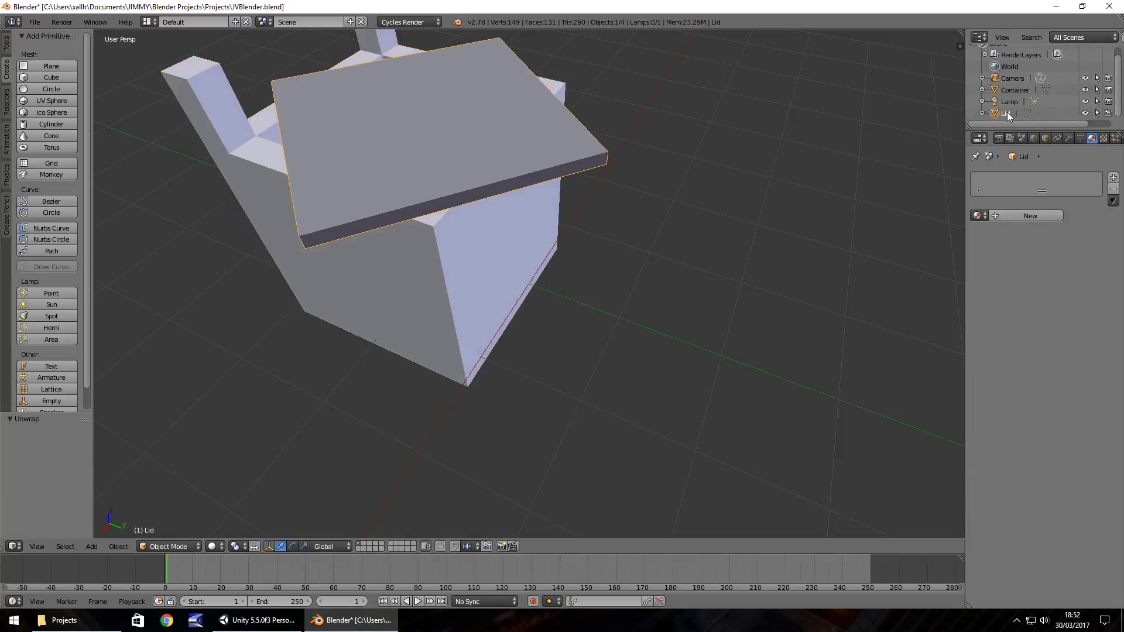
left_click(1031, 216)
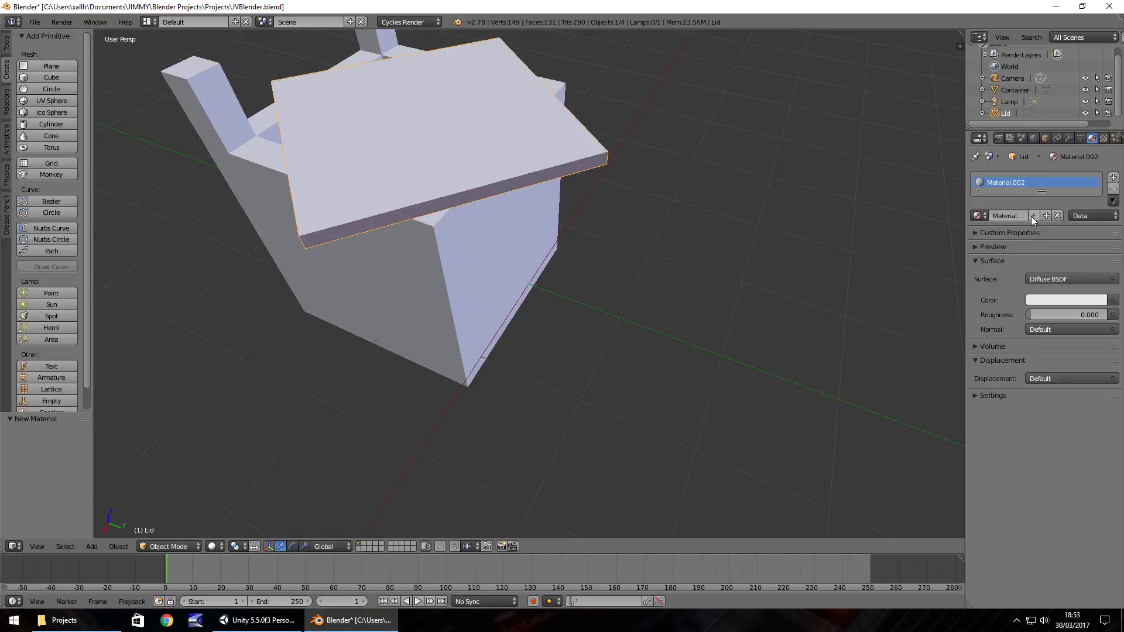
Drive the lid material's Color with an Image Texture using WoodTexture.jpg.
left_click(1113, 300)
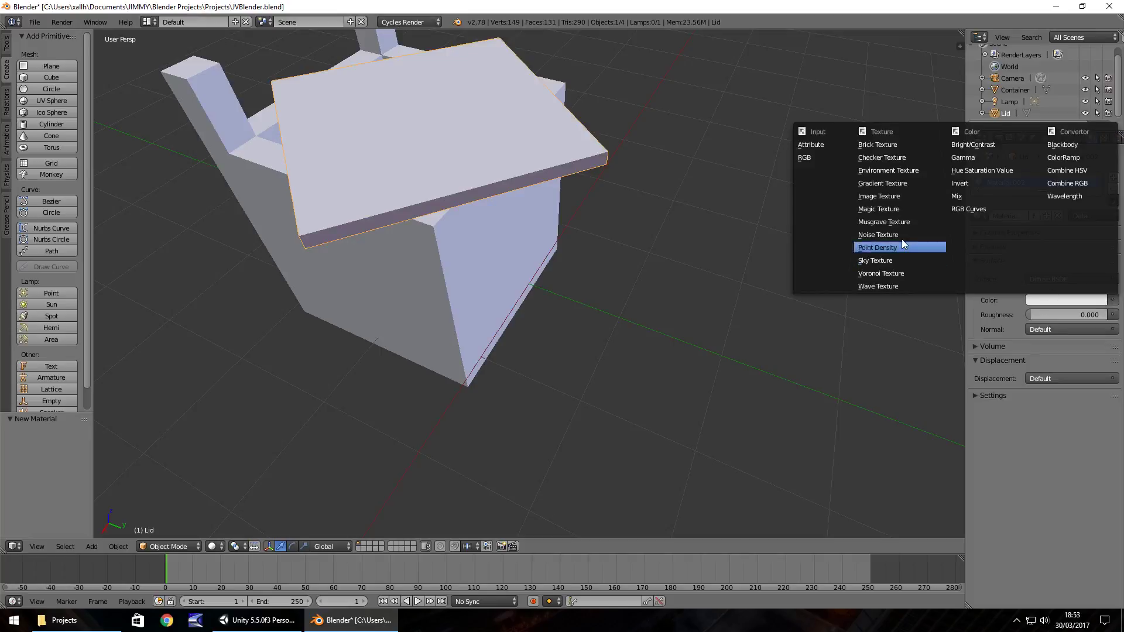
left_click(877, 196)
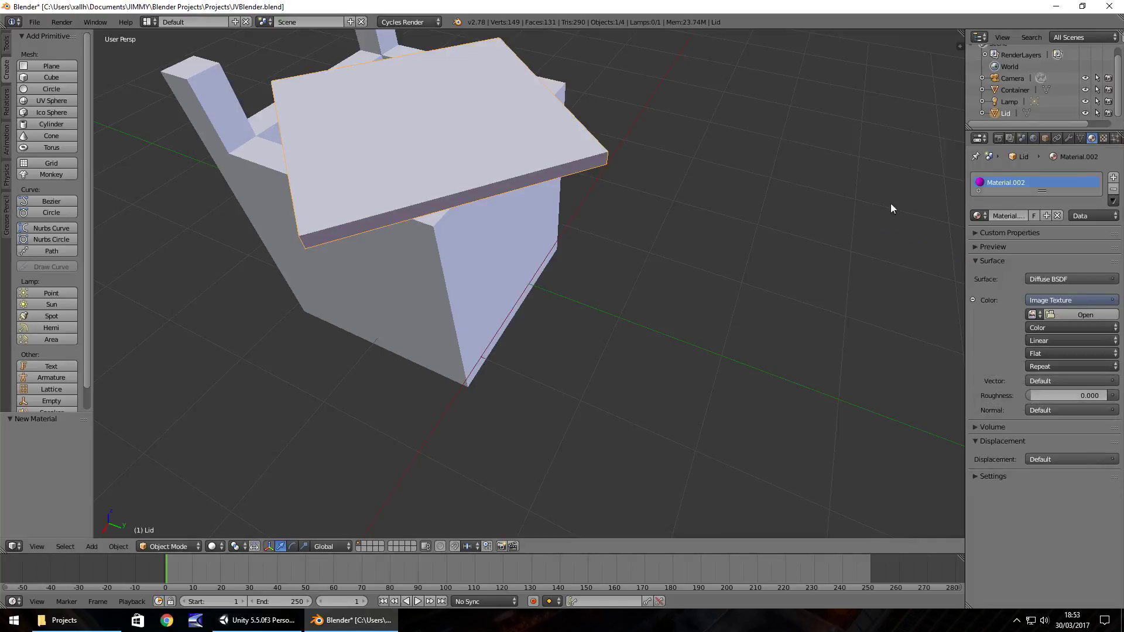
left_click(1032, 314)
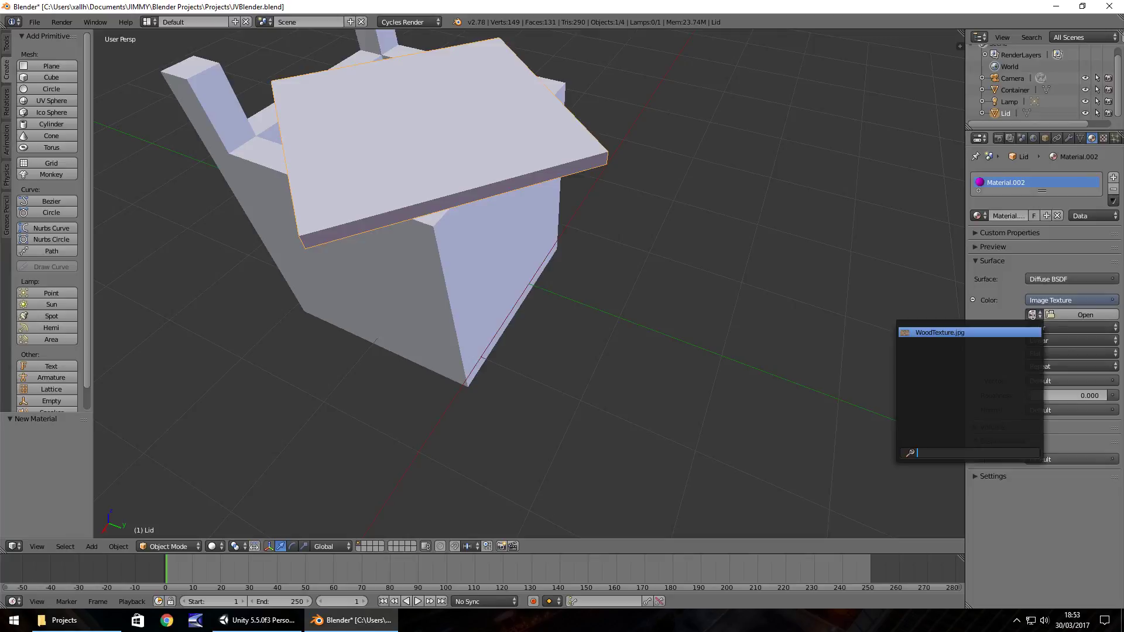
left_click(932, 333)
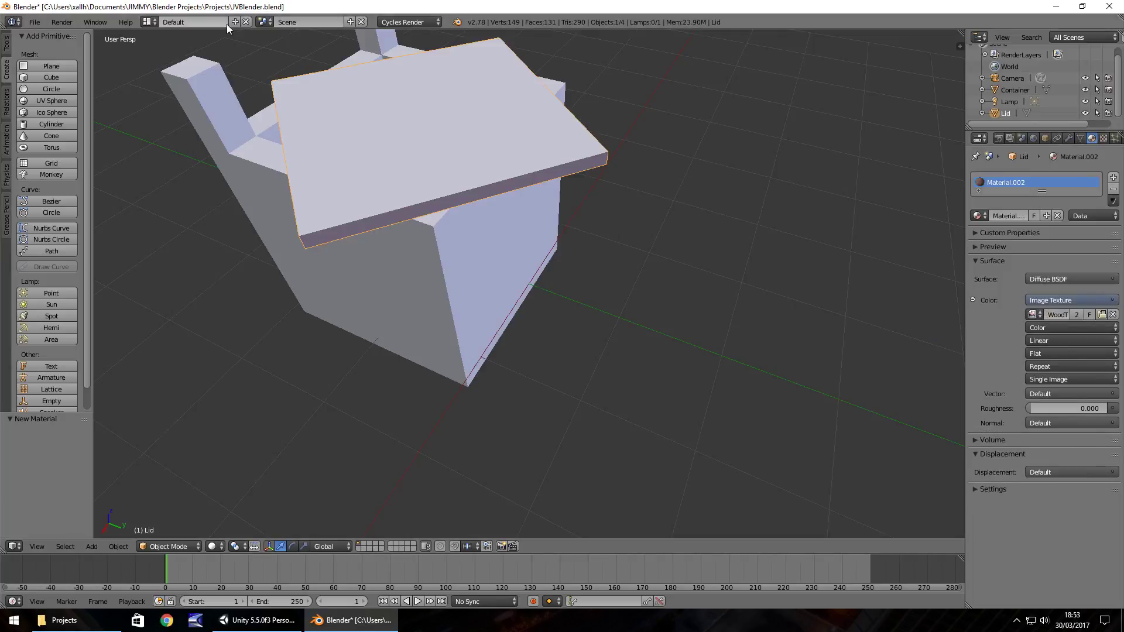
Switch to the UV Editing layout and select the entire lid mesh in Edit Mode.
left_click(148, 22)
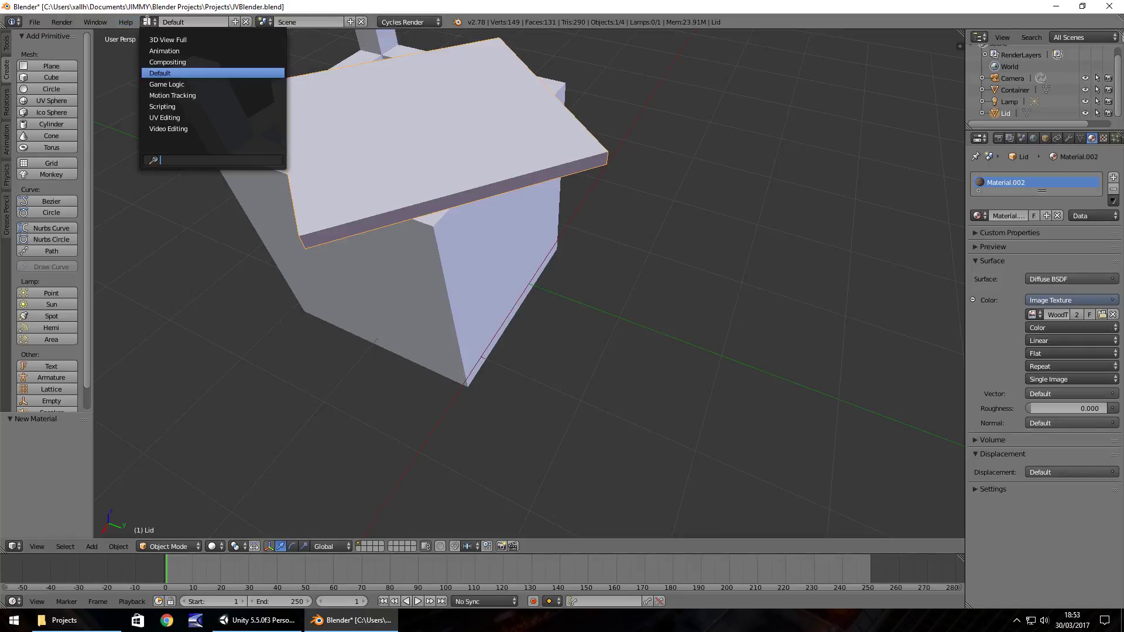
left_click(173, 119)
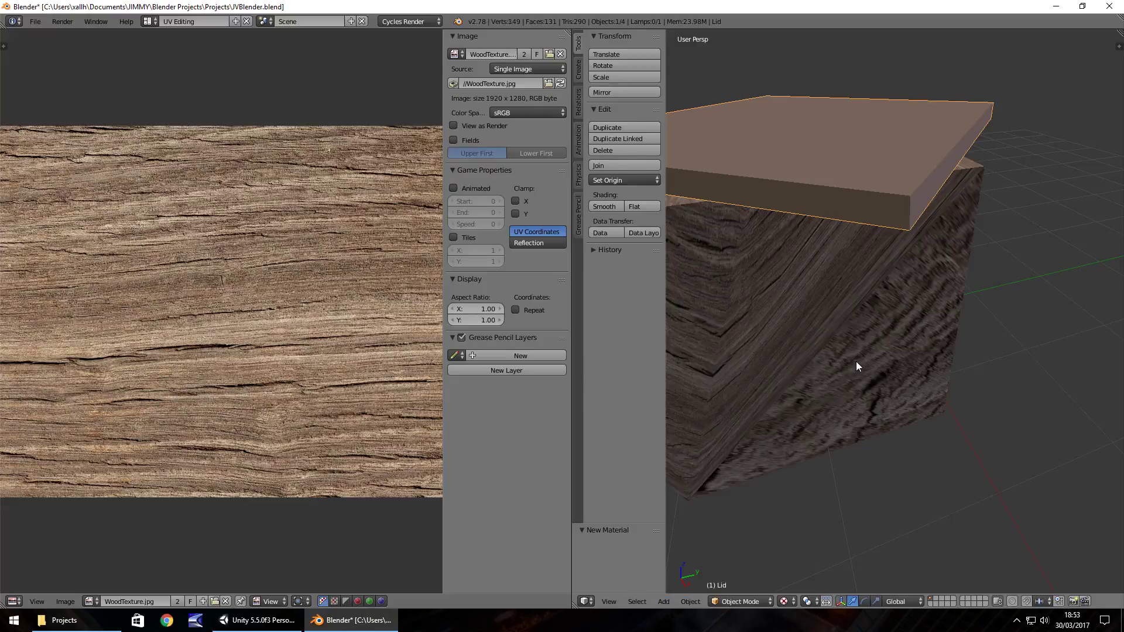
key("Tab")
key("a")
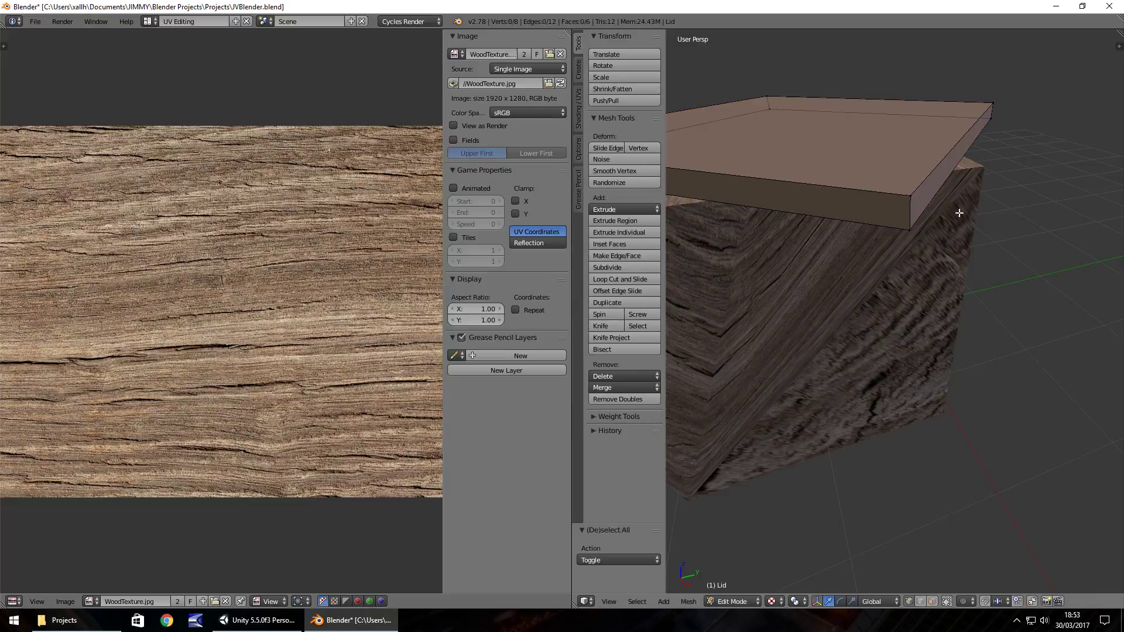
key("a")
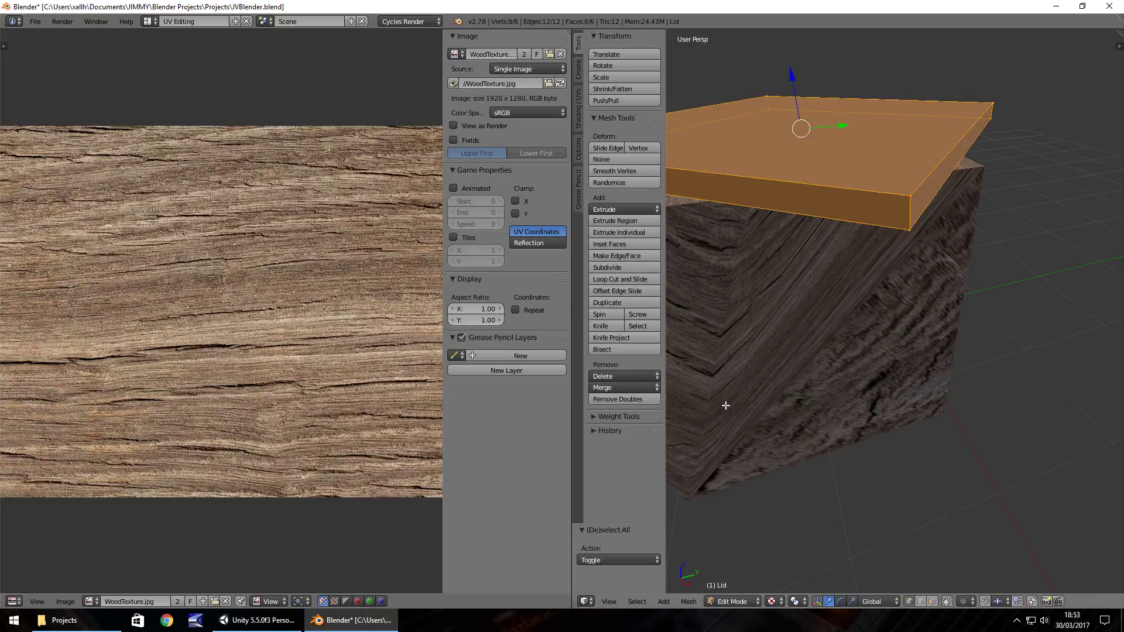
Unwrap the lid's UVs with Mesh > UV Unwrap > Unwrap, then again with U > Unwrap.
left_click(690, 601)
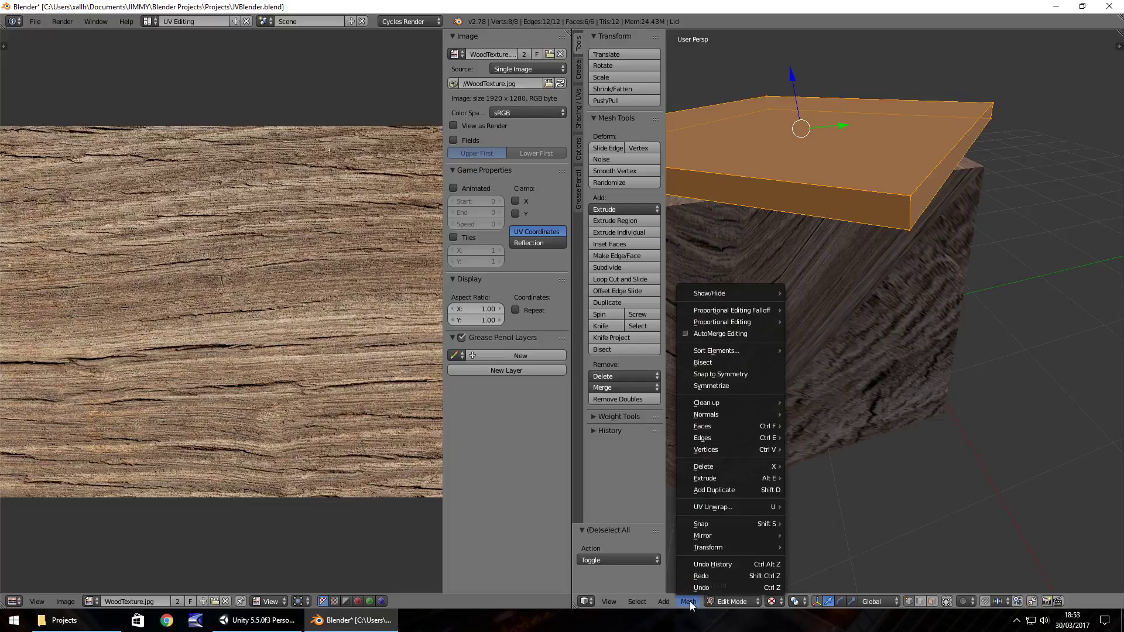
mouse_move(705, 507)
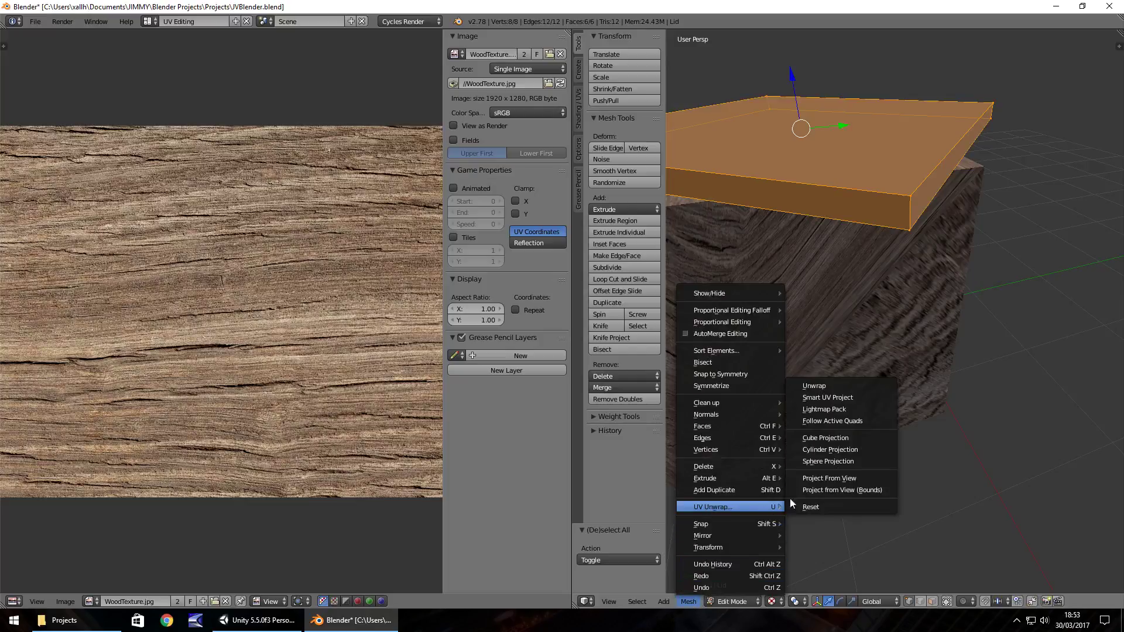
left_click(854, 384)
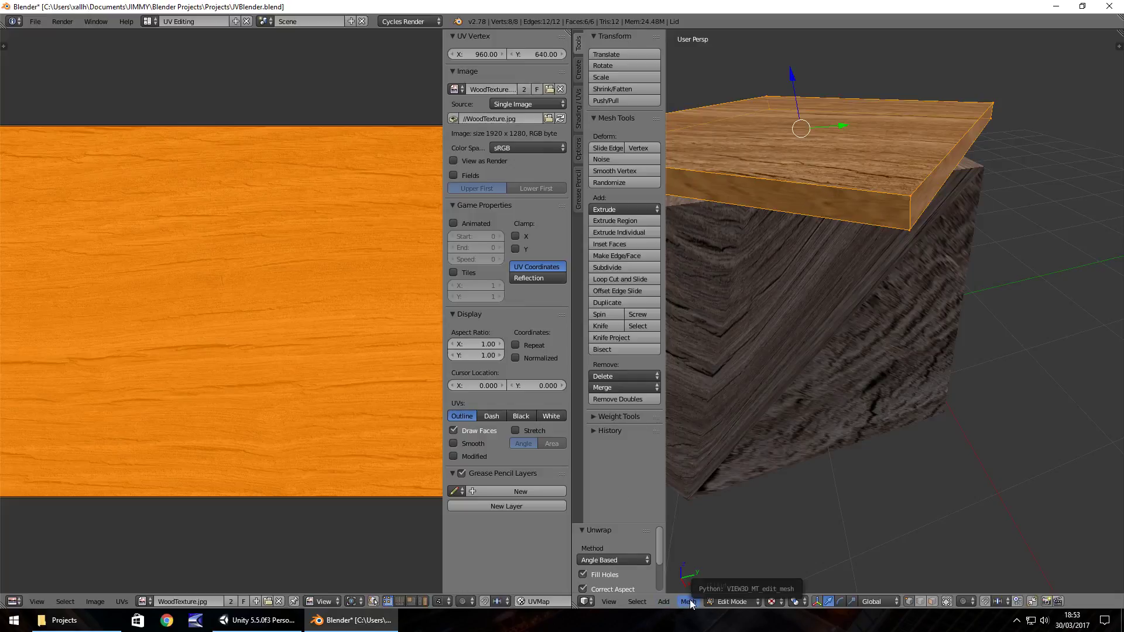
key("u")
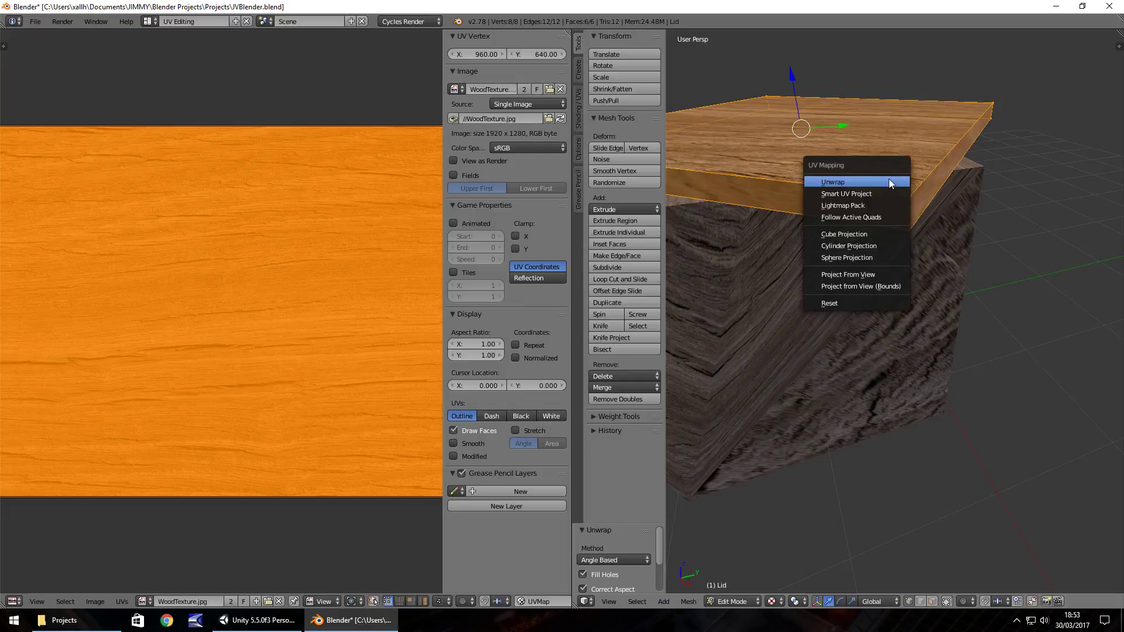
left_click(838, 181)
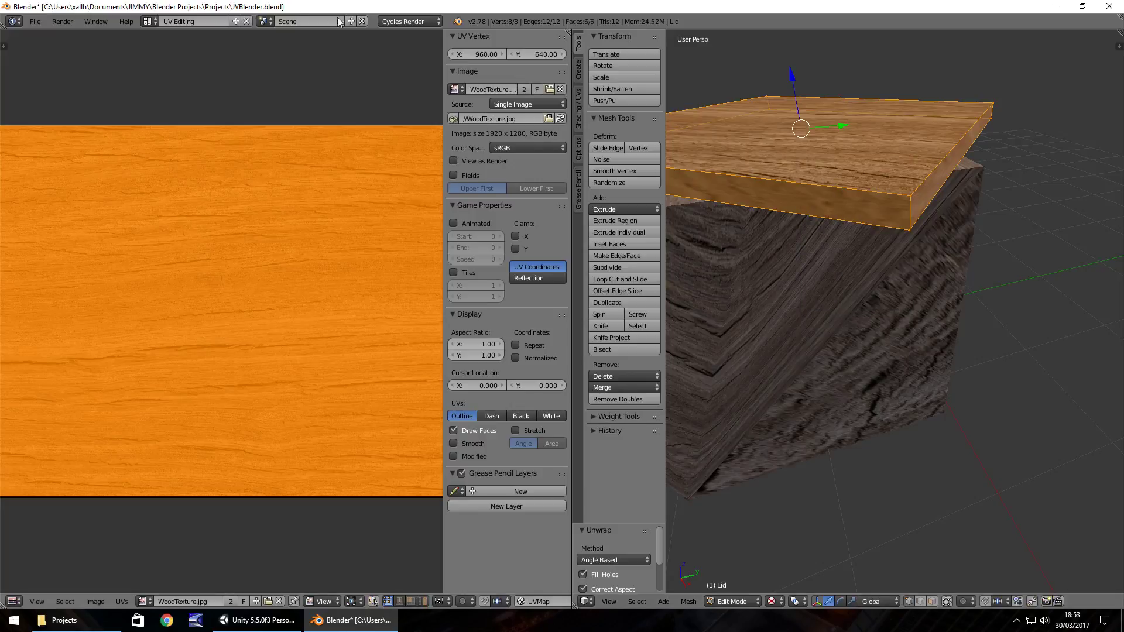
Switch the screen layout to Default, briefly to Compositing, then back to Default.
left_click(147, 22)
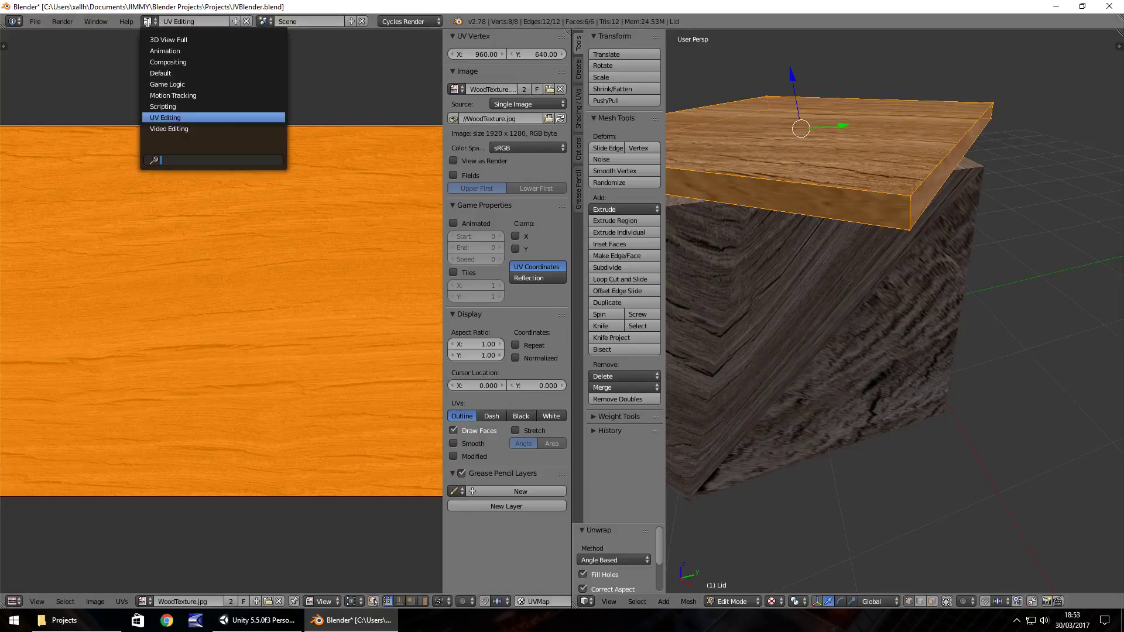
left_click(160, 73)
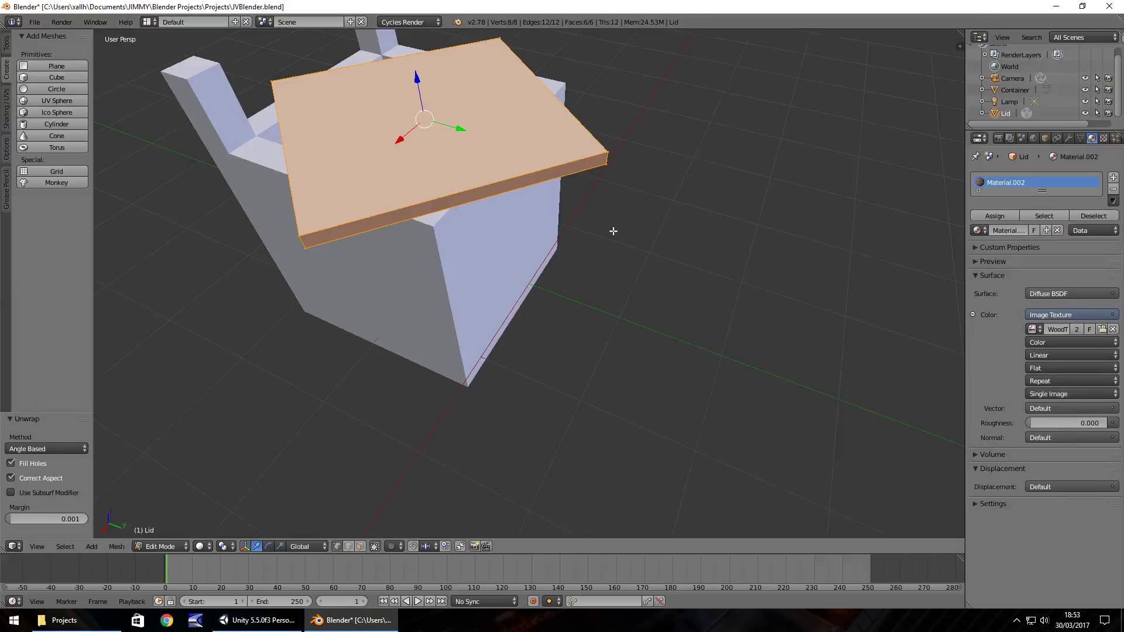
left_click(150, 22)
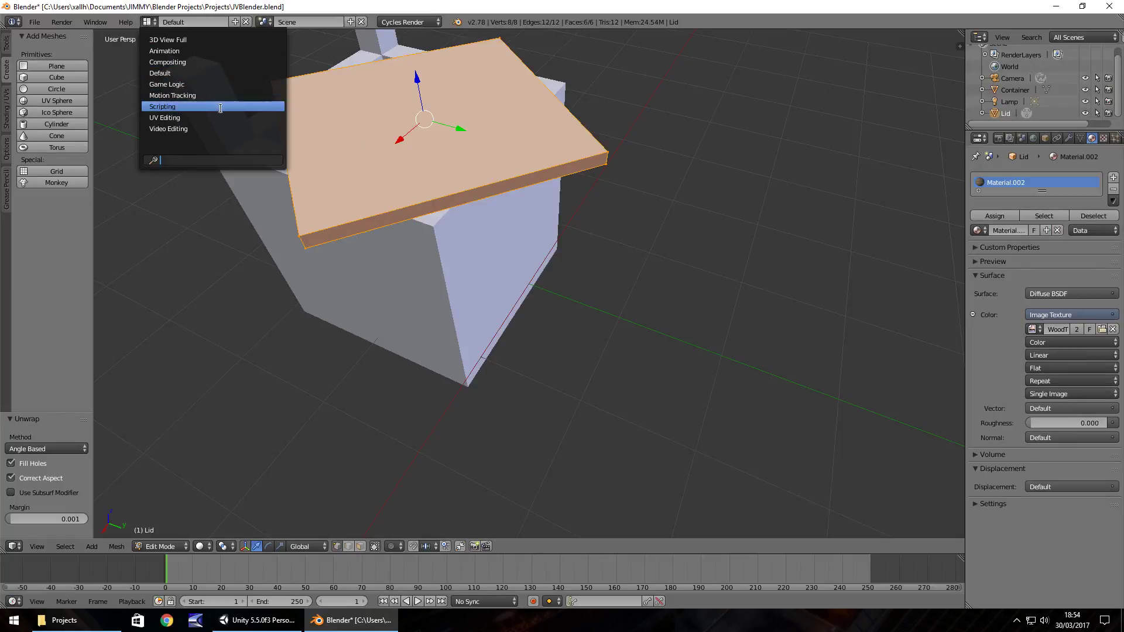
left_click(168, 62)
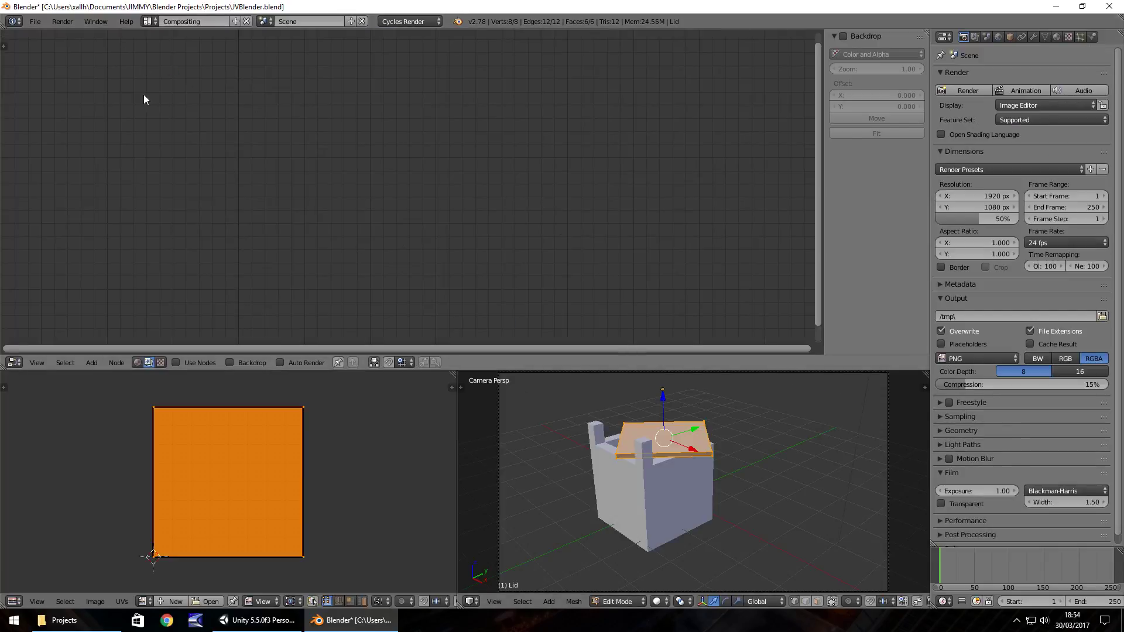
left_click(149, 21)
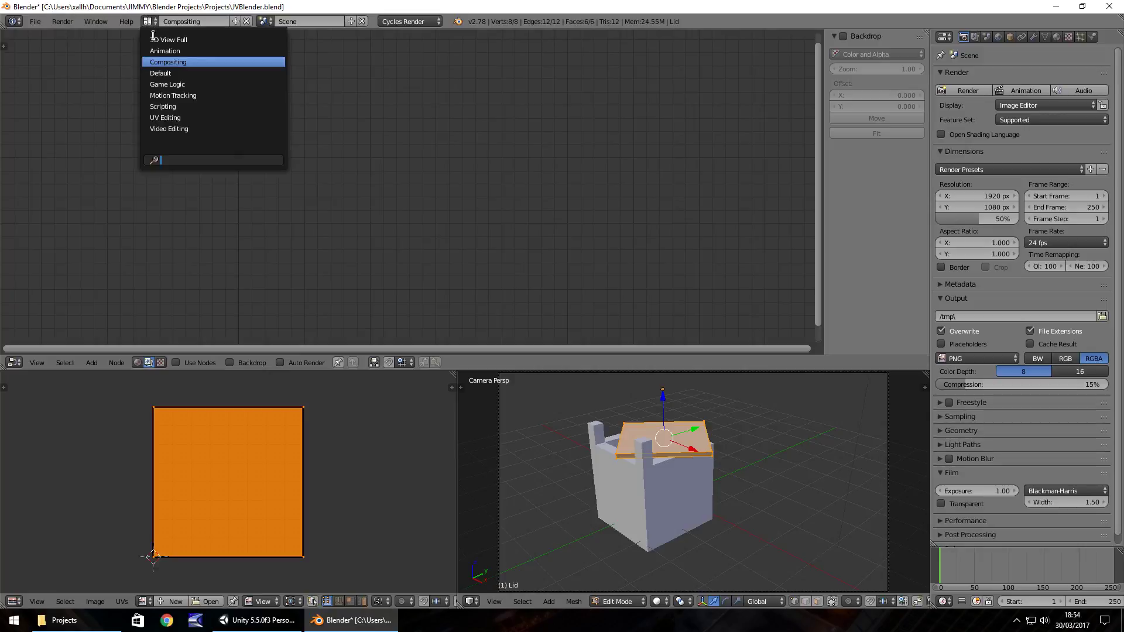
left_click(163, 74)
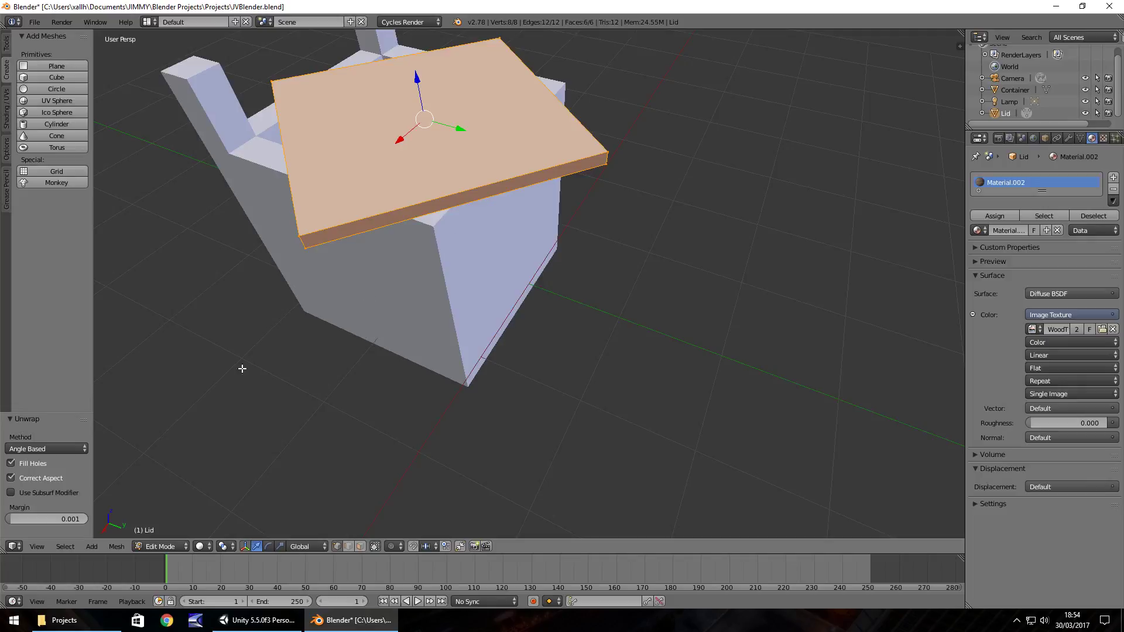
Set the 3D viewport shading to Rendered to see the wood texture on the lid and container.
left_click(203, 546)
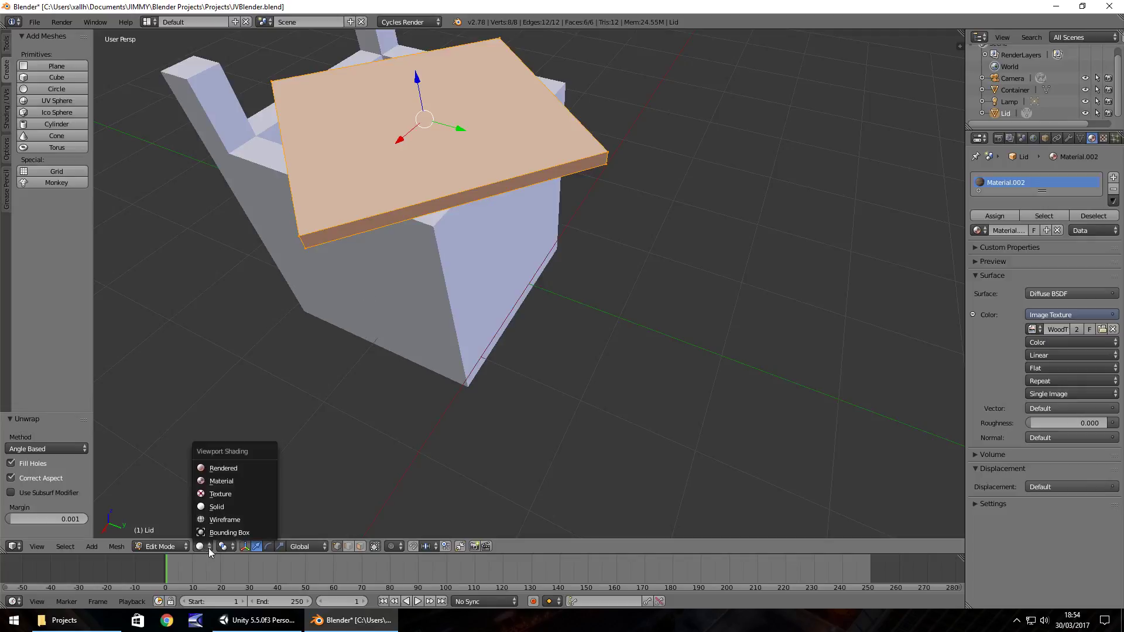
left_click(204, 547)
left_click(206, 546)
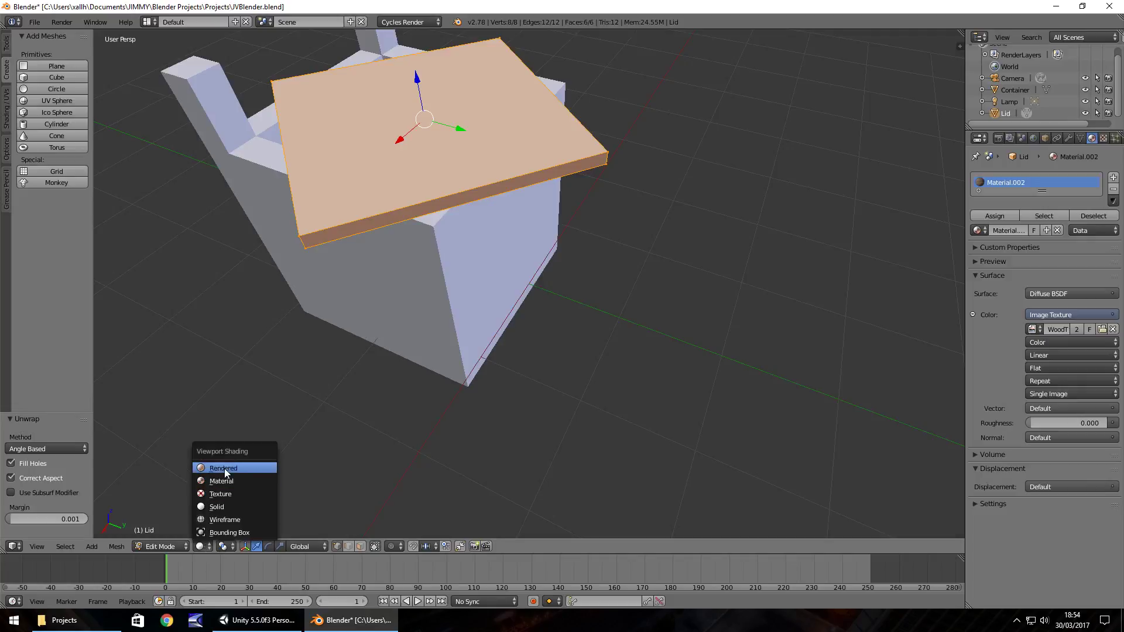
left_click(223, 468)
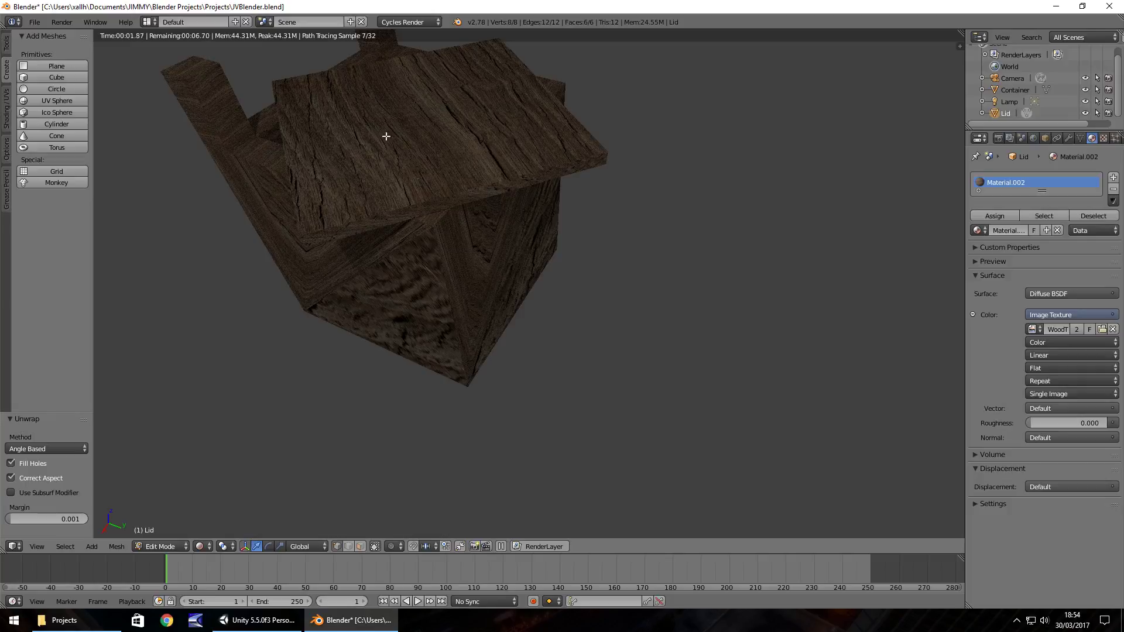
left_click(207, 546)
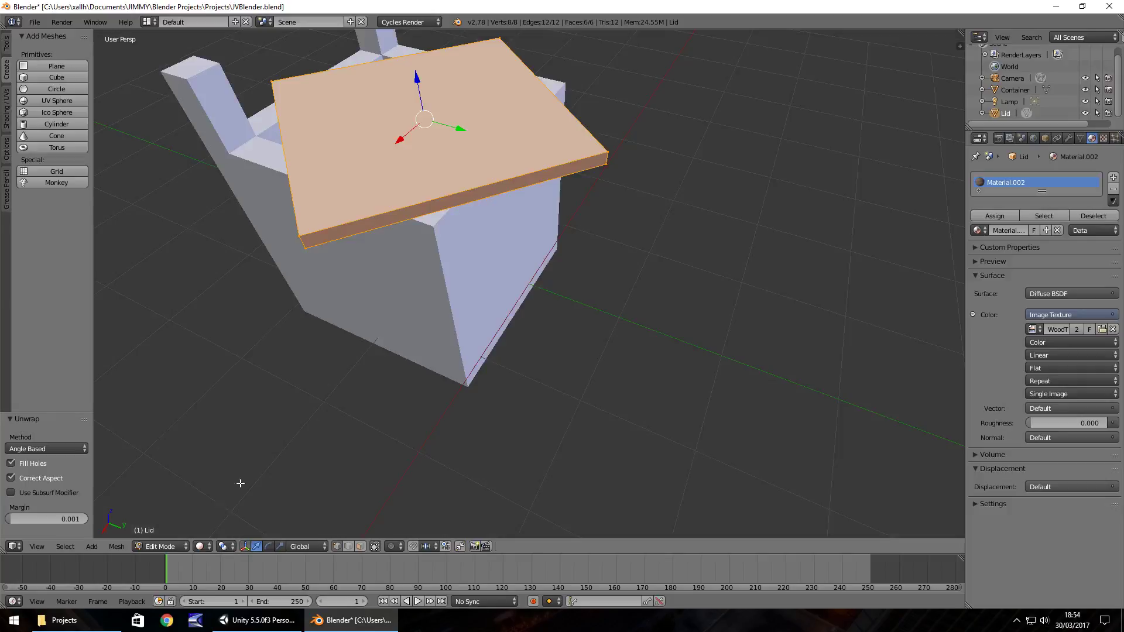
Save the project, confirming the overwrite of JVBlender.blend.
key("ctrl+s")
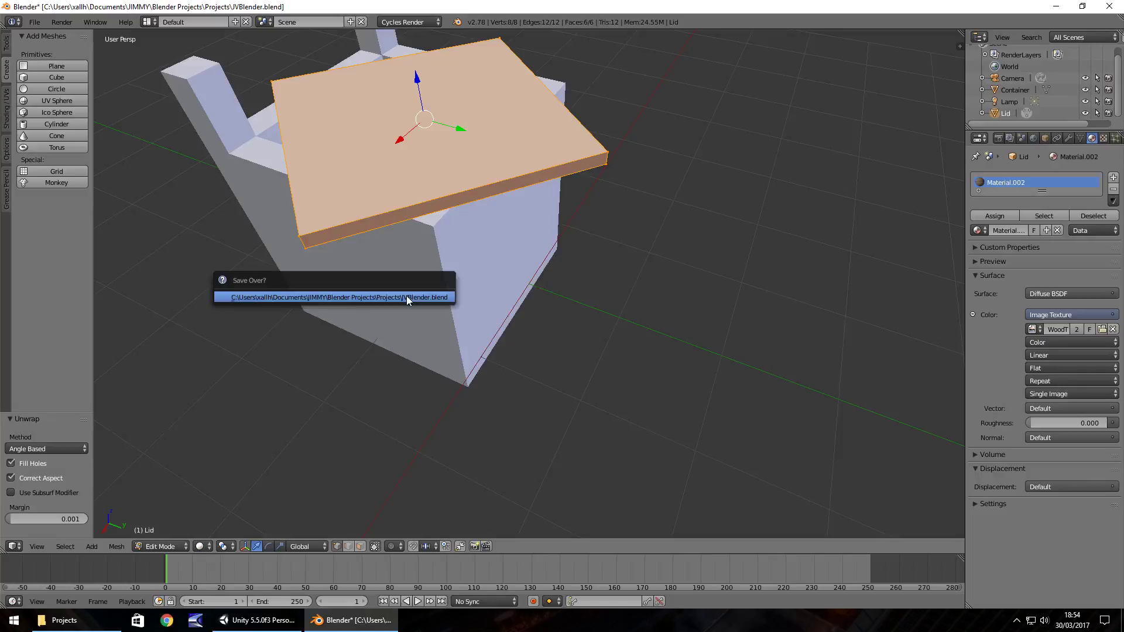
left_click(268, 298)
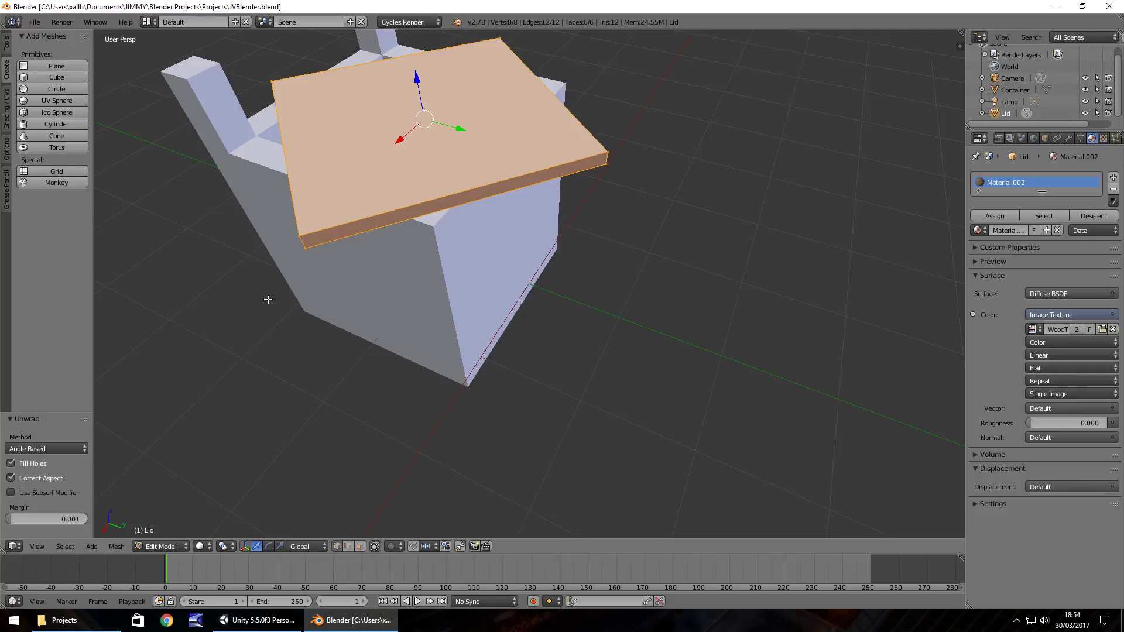
Orbit the view and expand the Outliner's Scene tree, checking context menus for scene, camera and lid.
middle_click_drag(284, 291, 379, 330)
scroll(1091, 67, "up", 1)
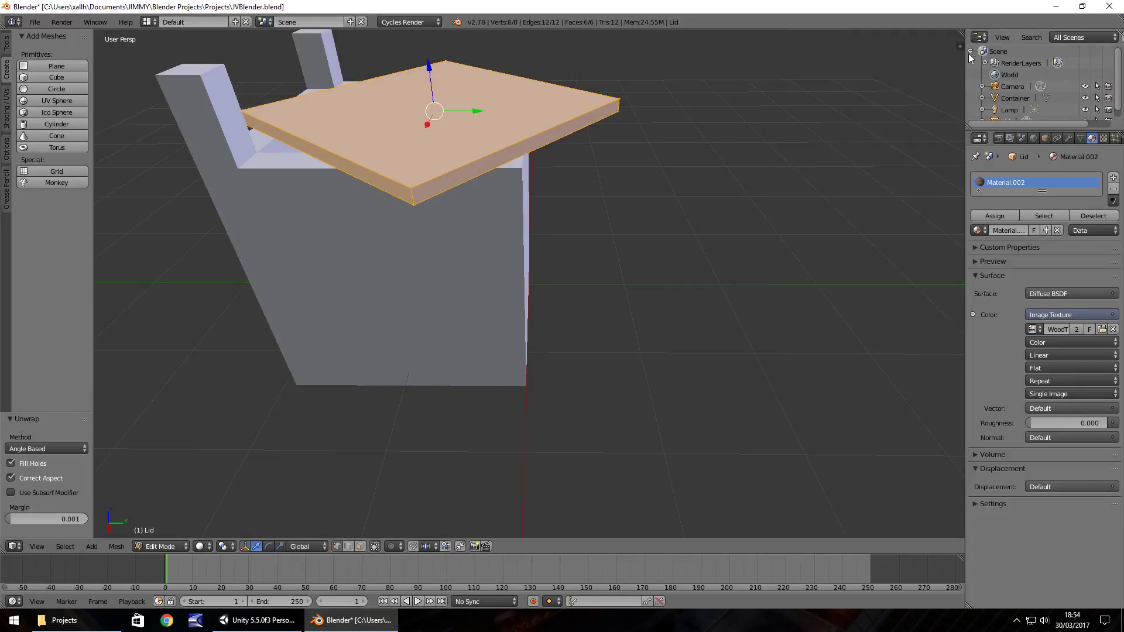
right_click(997, 52)
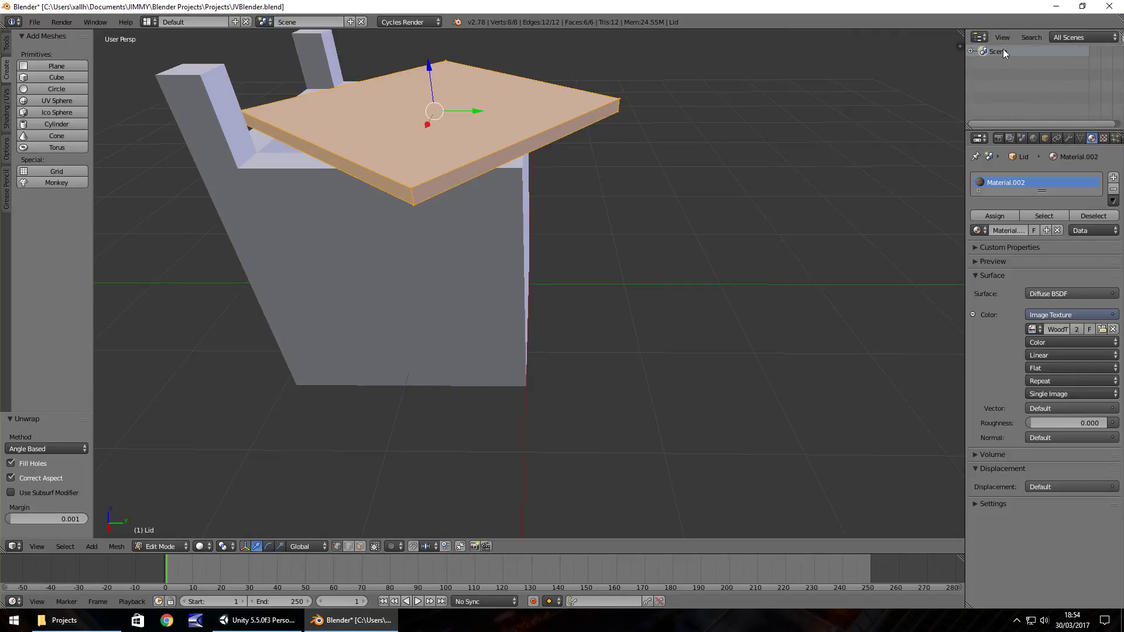
left_click(970, 52)
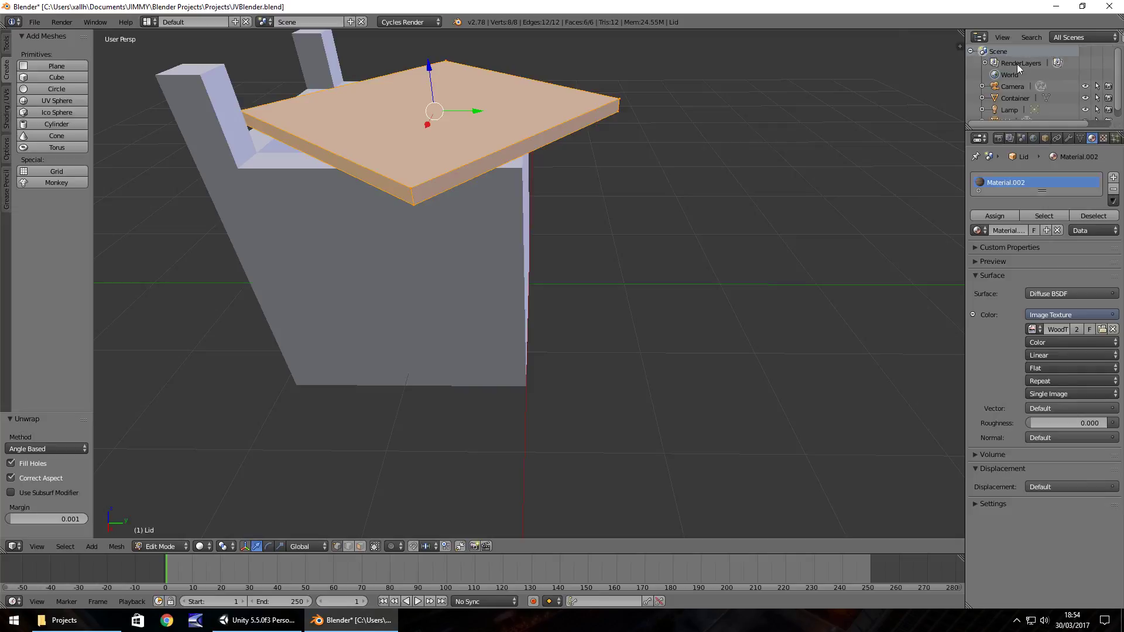
right_click(1008, 89)
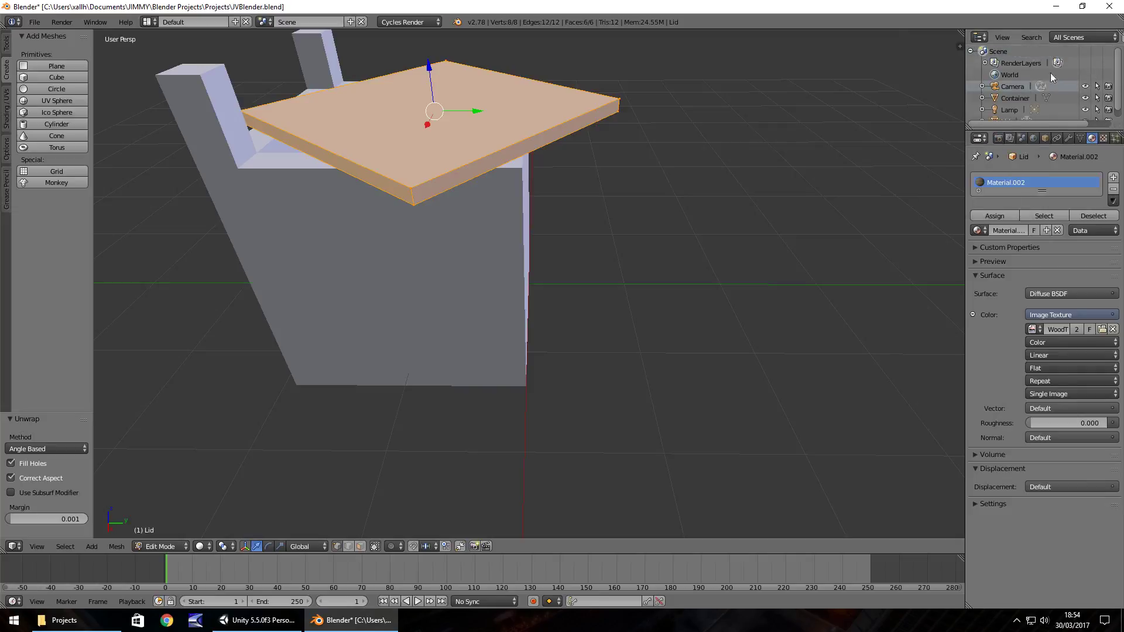
right_click(1000, 53)
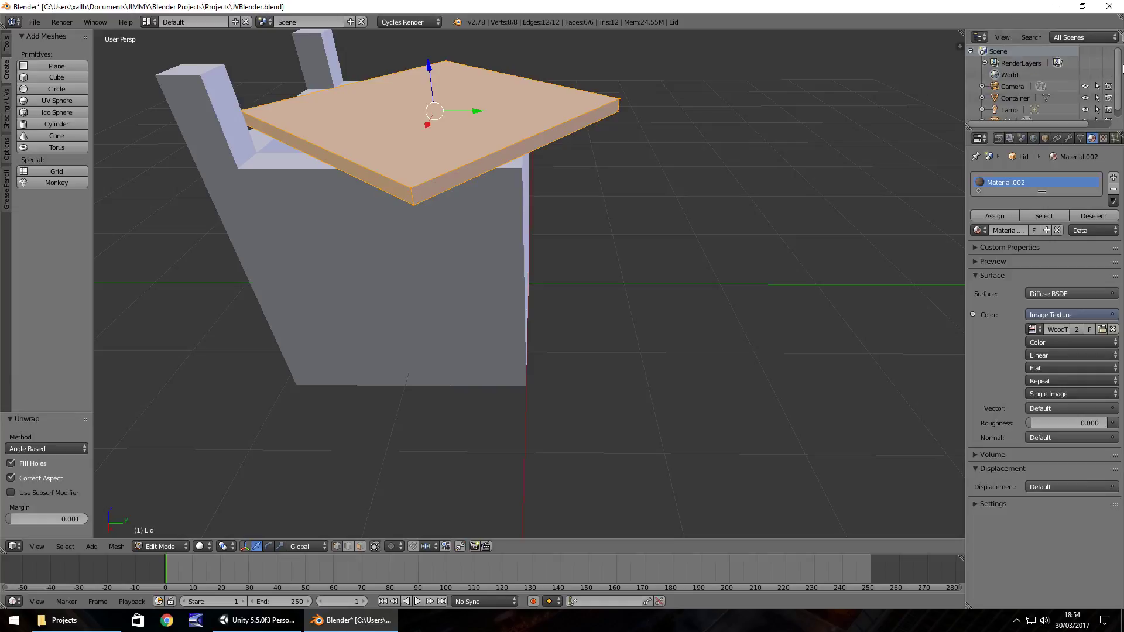
scroll(1119, 77, "down", 1)
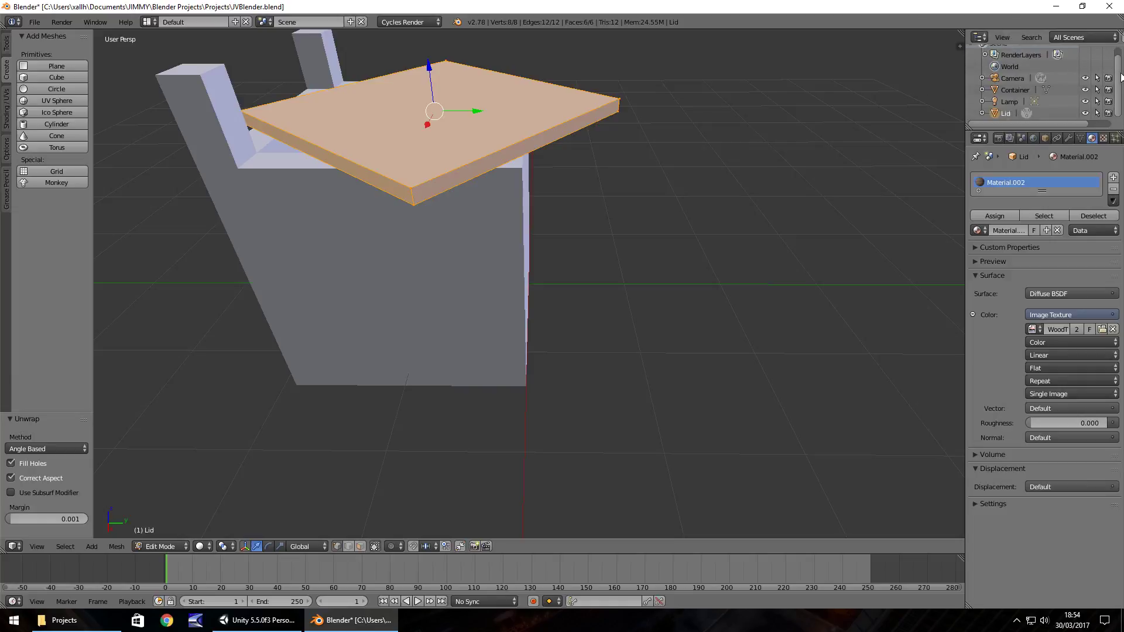
right_click(1005, 115)
scroll(1117, 97, "up", 1)
scroll(1117, 96, "up", 1)
right_click(1020, 87)
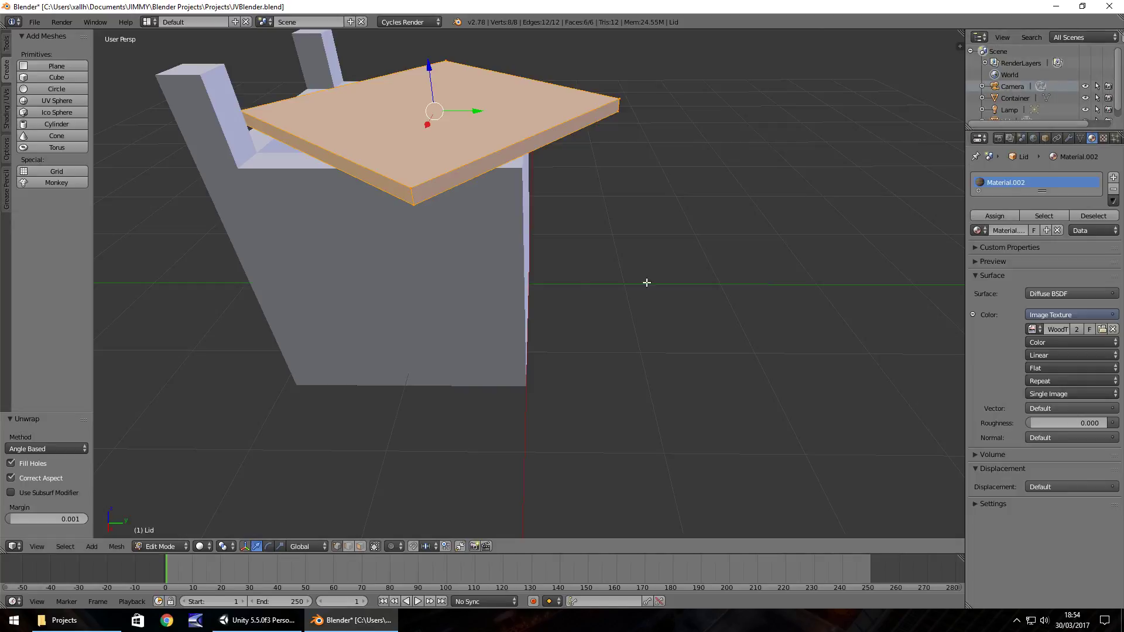
Deselect all lid faces, return to Object Mode, and collapse the Scene tree.
key("a")
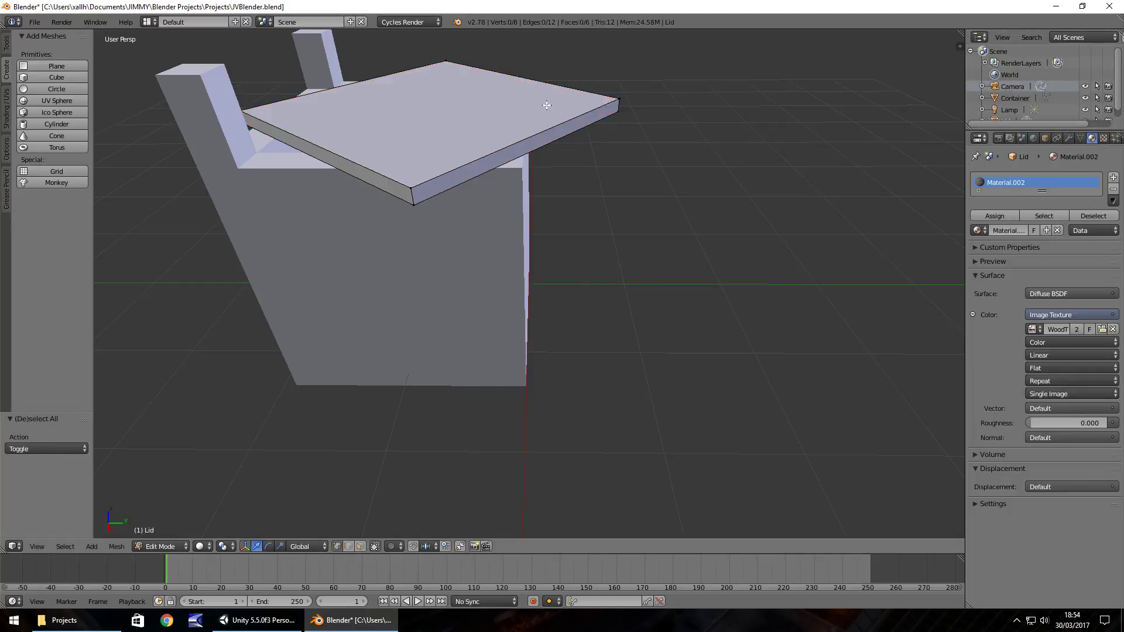
key("Tab")
key("Tab")
key("Tab")
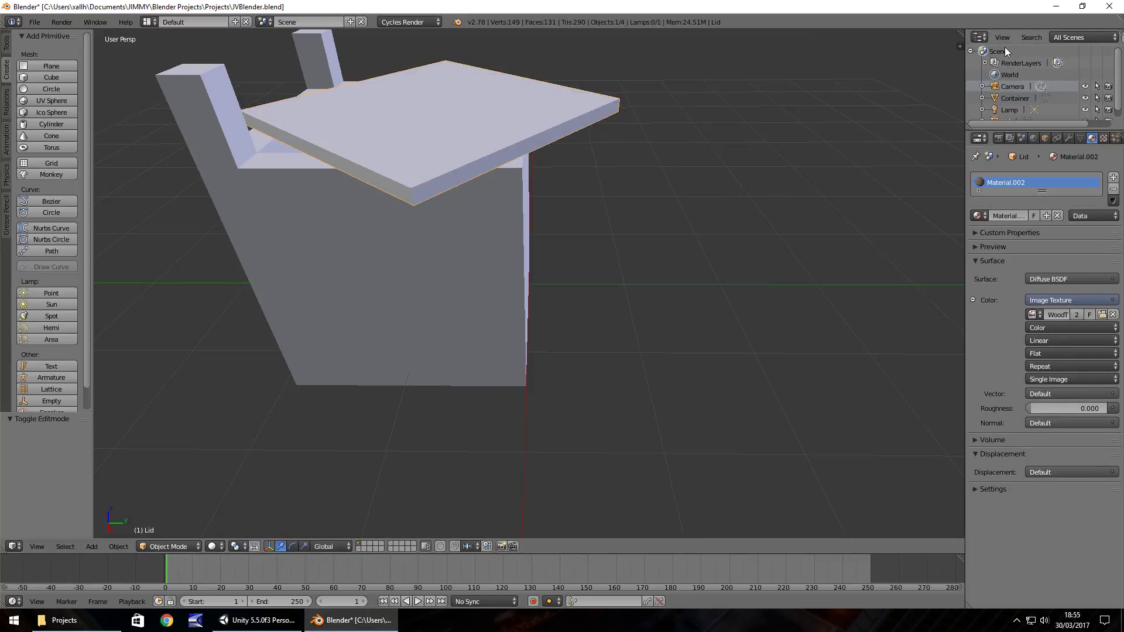
left_click(971, 51)
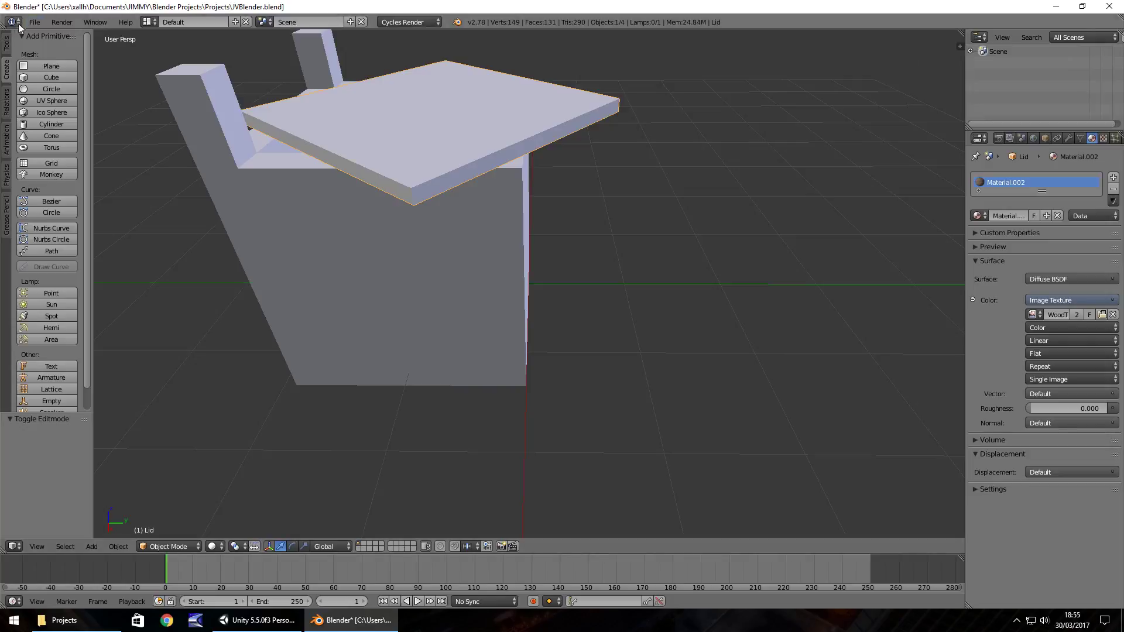
Export the scene via File > Export > FBX as JVBlender.fbx in the Projects folder.
left_click(34, 22)
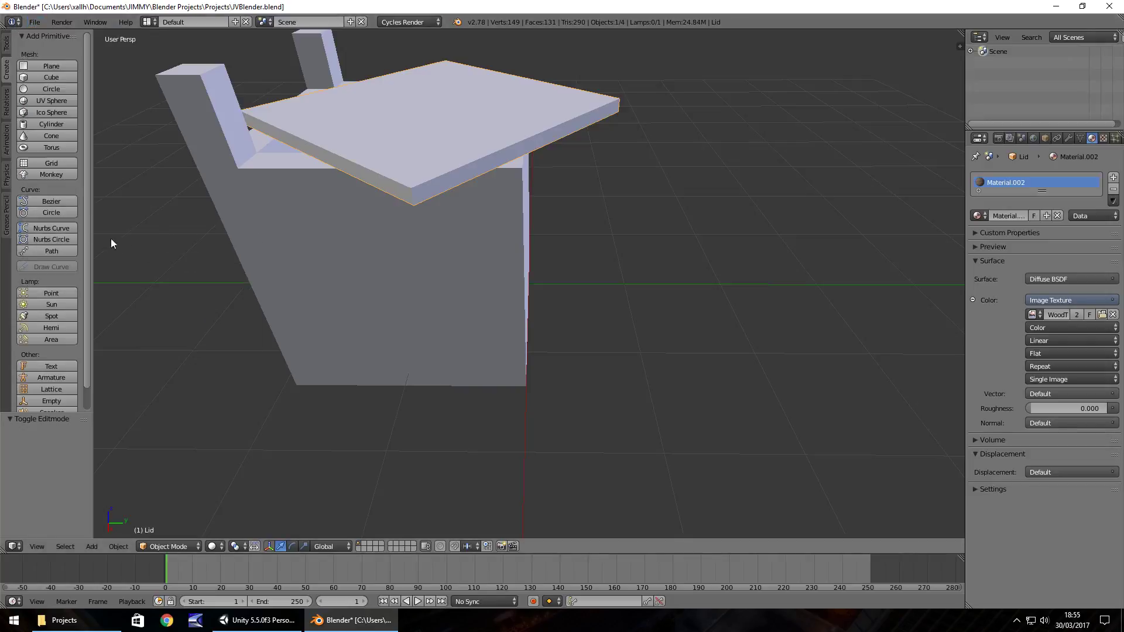
left_click(35, 22)
mouse_move(95, 243)
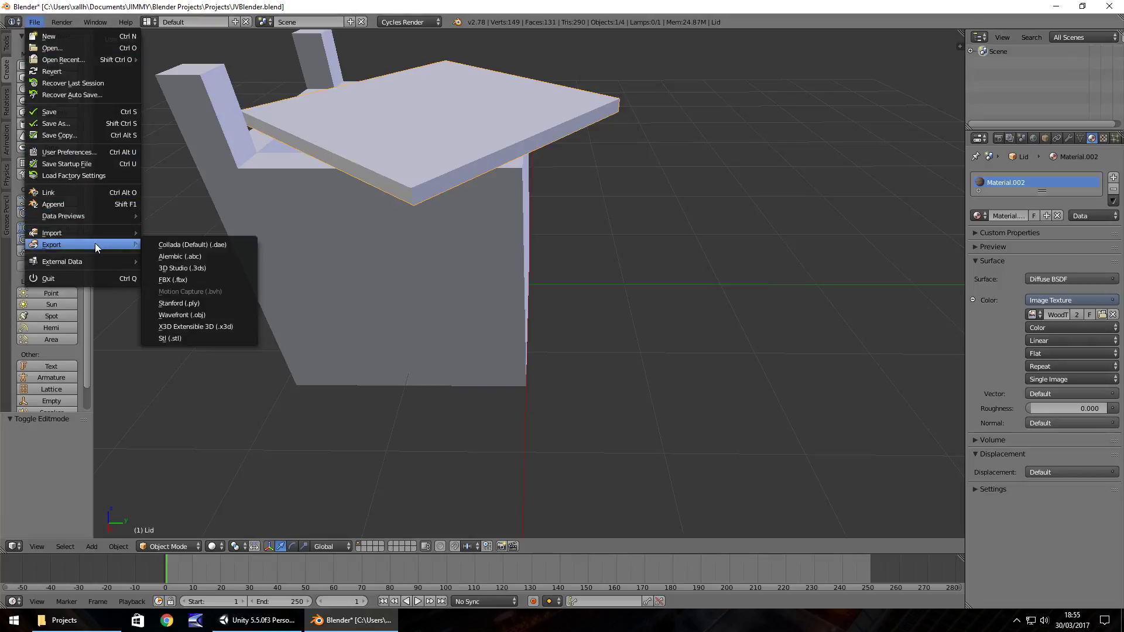
left_click(180, 281)
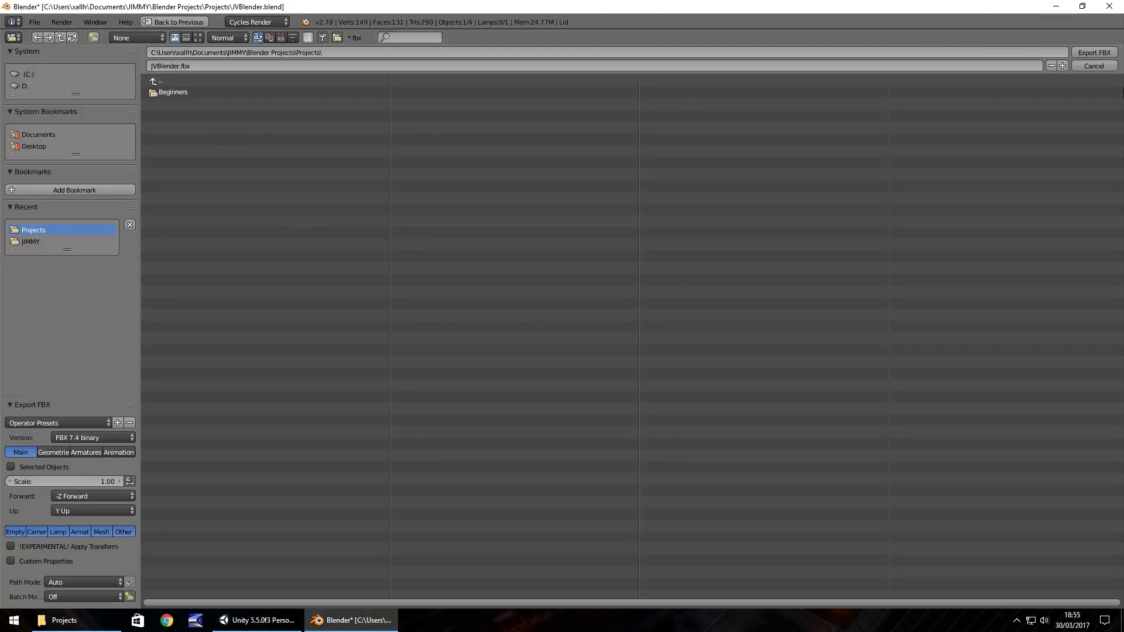
left_click(1094, 53)
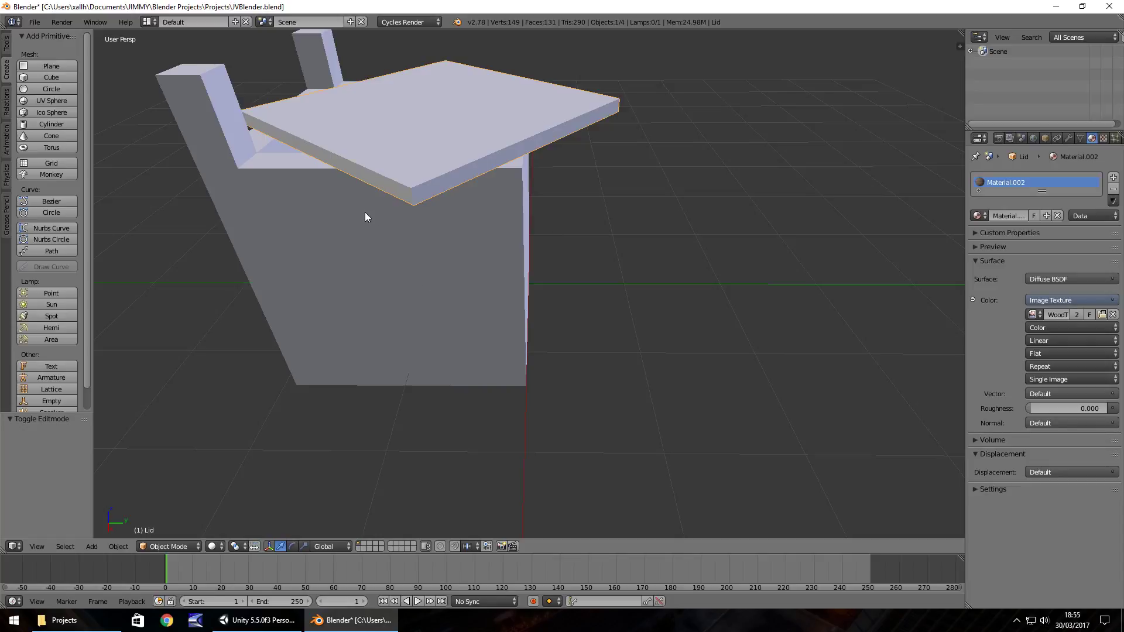
Import JVBlender.fbx into Unity's Assets by dragging it in from the Projects folder.
left_click(257, 620)
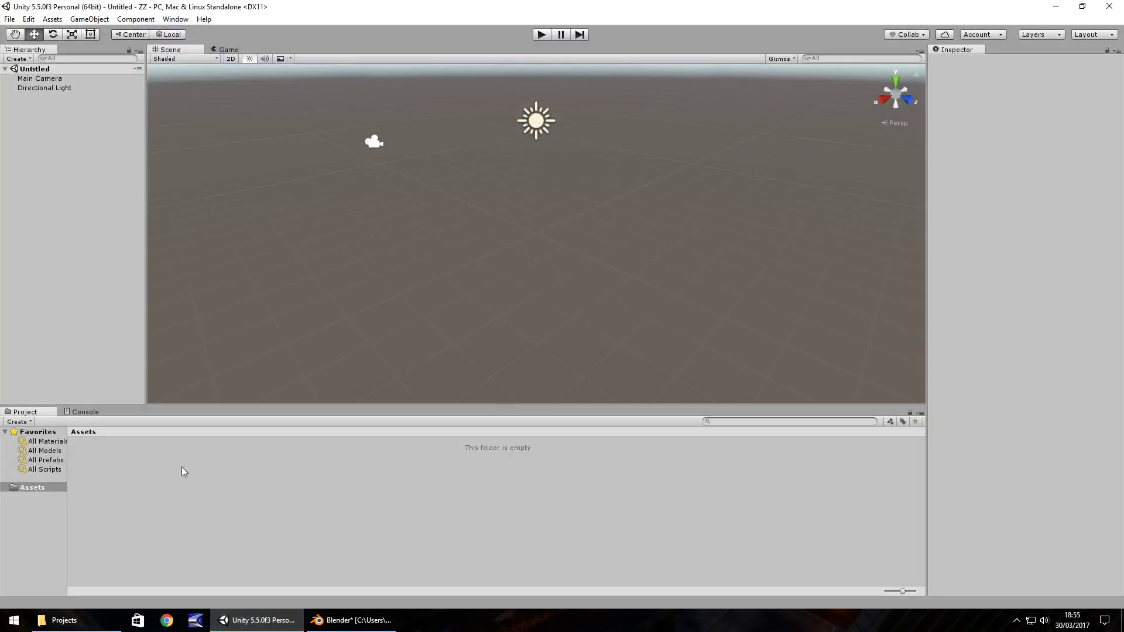
left_click(93, 625)
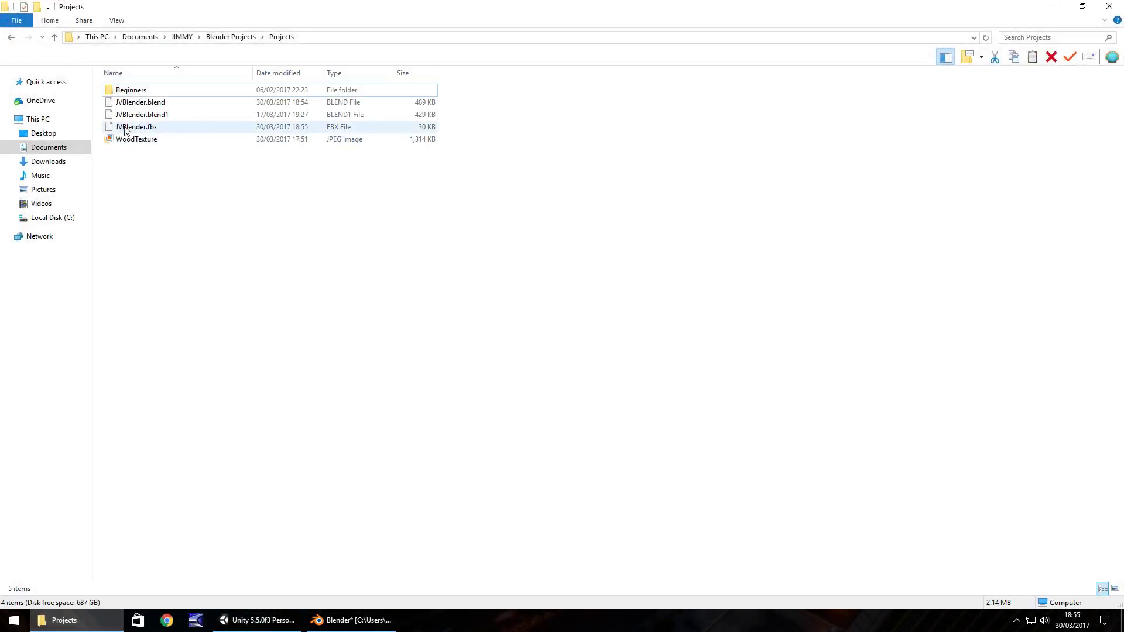
left_click_drag(126, 127, 120, 472)
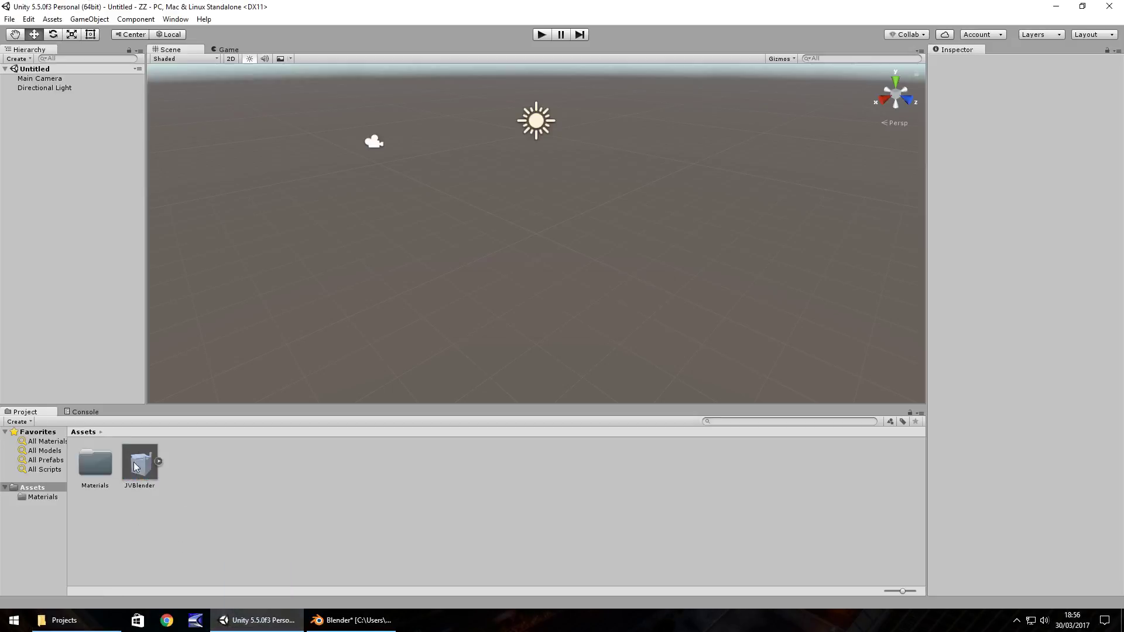
Place the JVBlender model in the Scene view and orbit, zoom and pan around it.
left_click_drag(135, 467, 413, 261)
right_click_drag(429, 291, 514, 301)
middle_click_drag(514, 300, 735, 272)
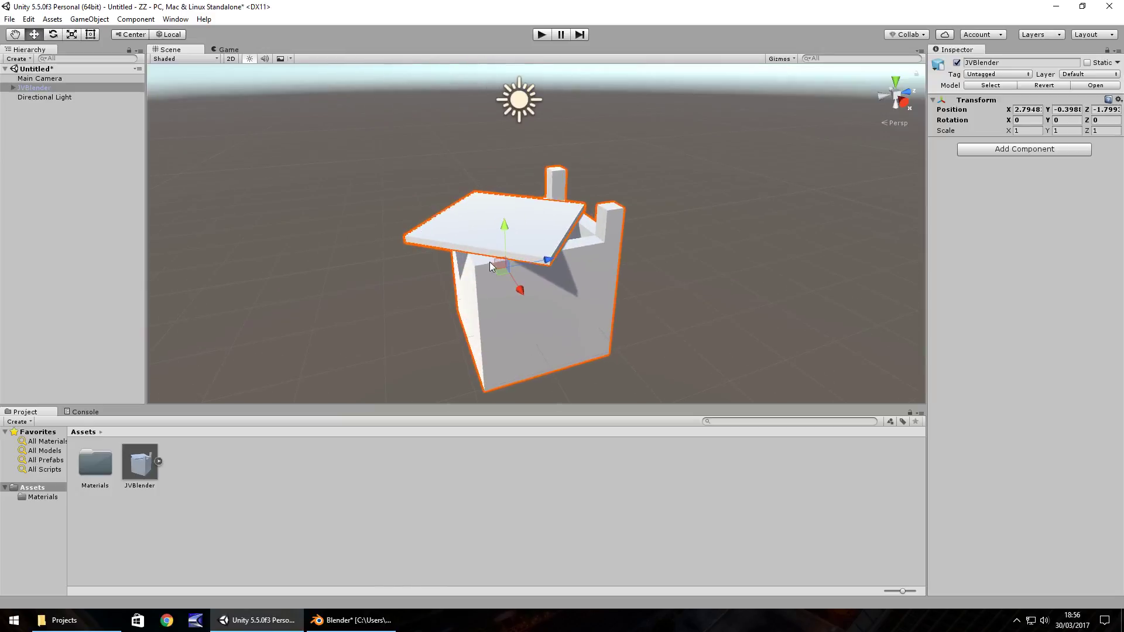
middle_click_drag(572, 324, 574, 277)
left_click_drag(639, 238, 545, 237, "alt")
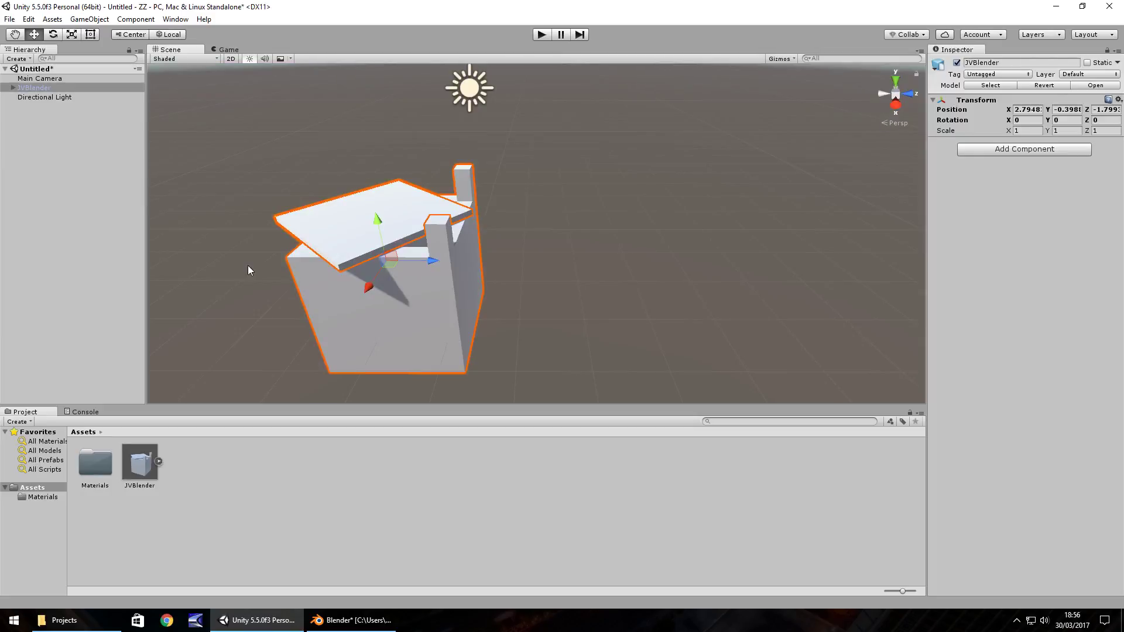
Bring JVBlender.blend into Unity's Assets, then delete it and confirm the deletion.
left_click(65, 620)
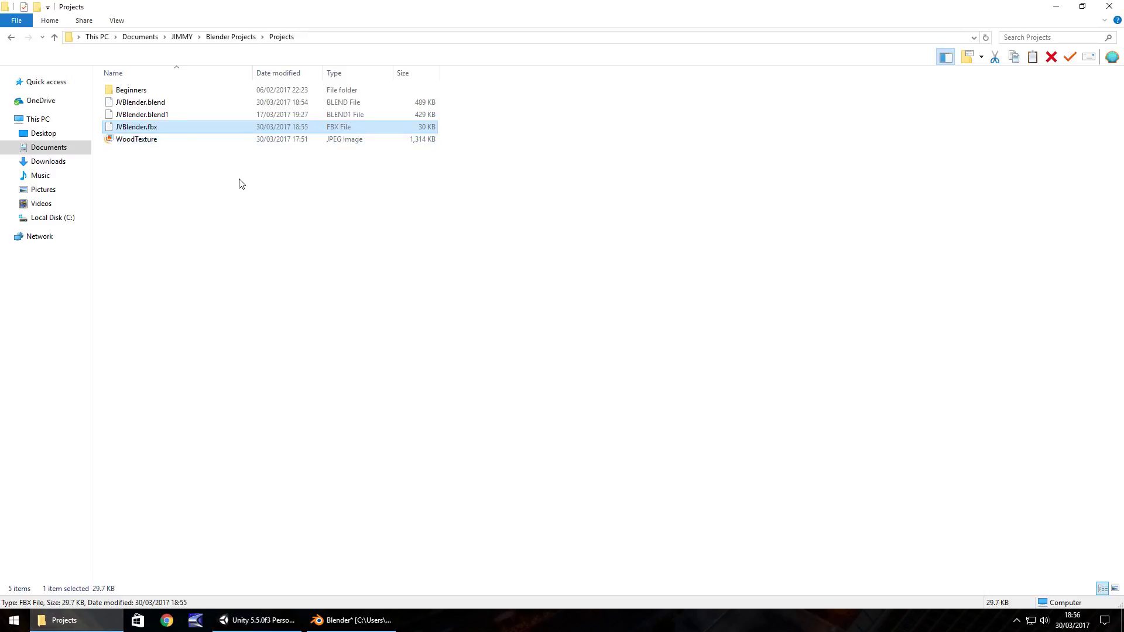
left_click_drag(163, 103, 209, 494)
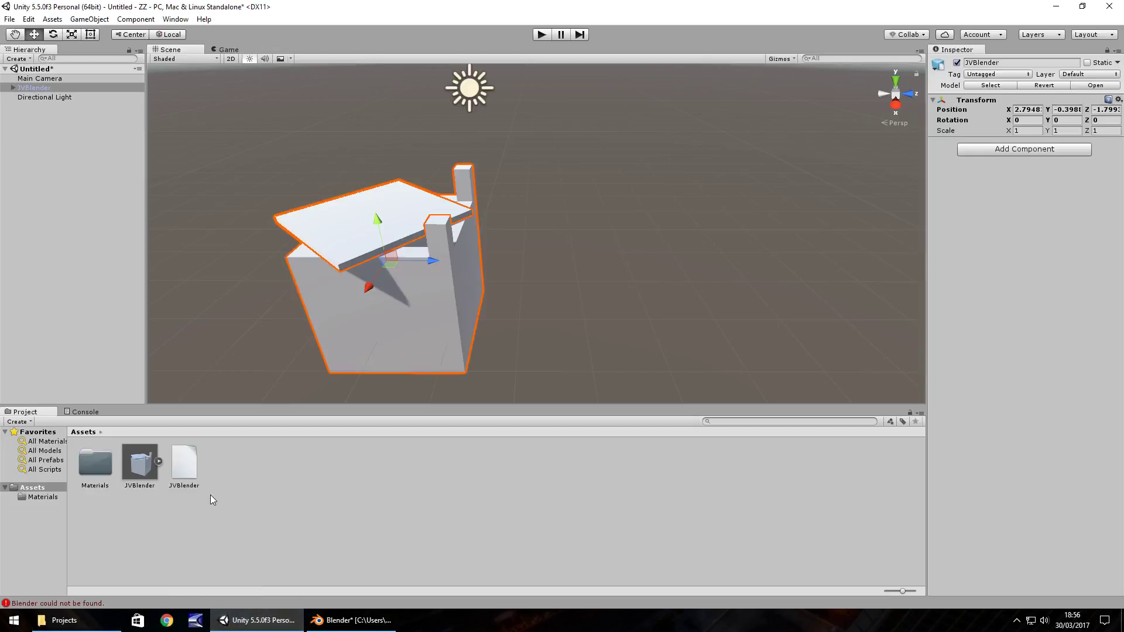
left_click(170, 469)
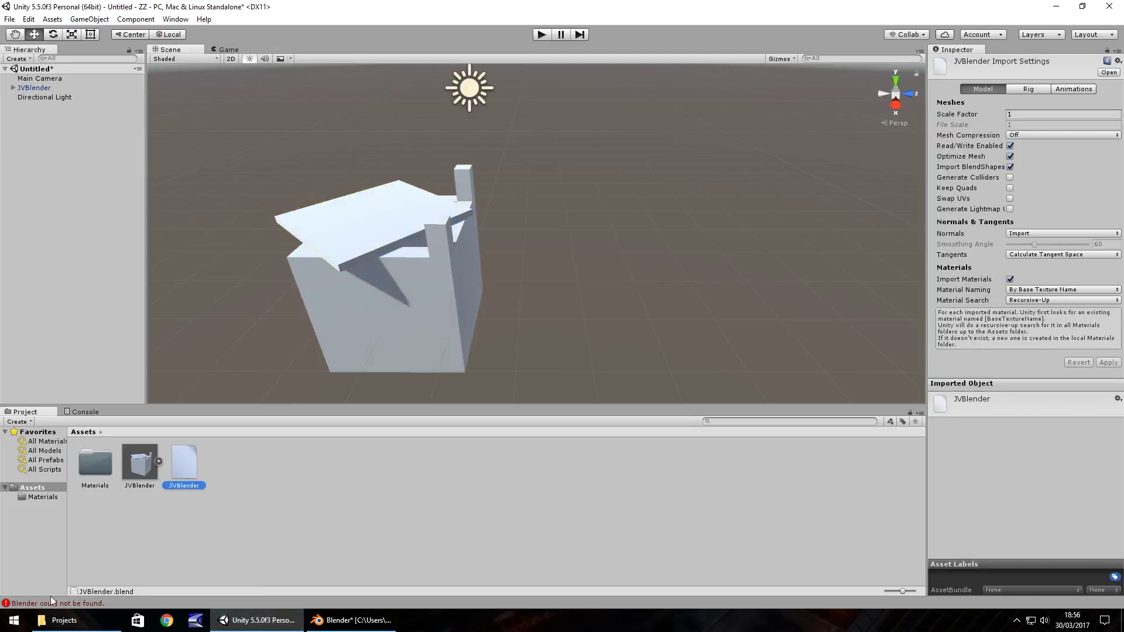
key("Delete")
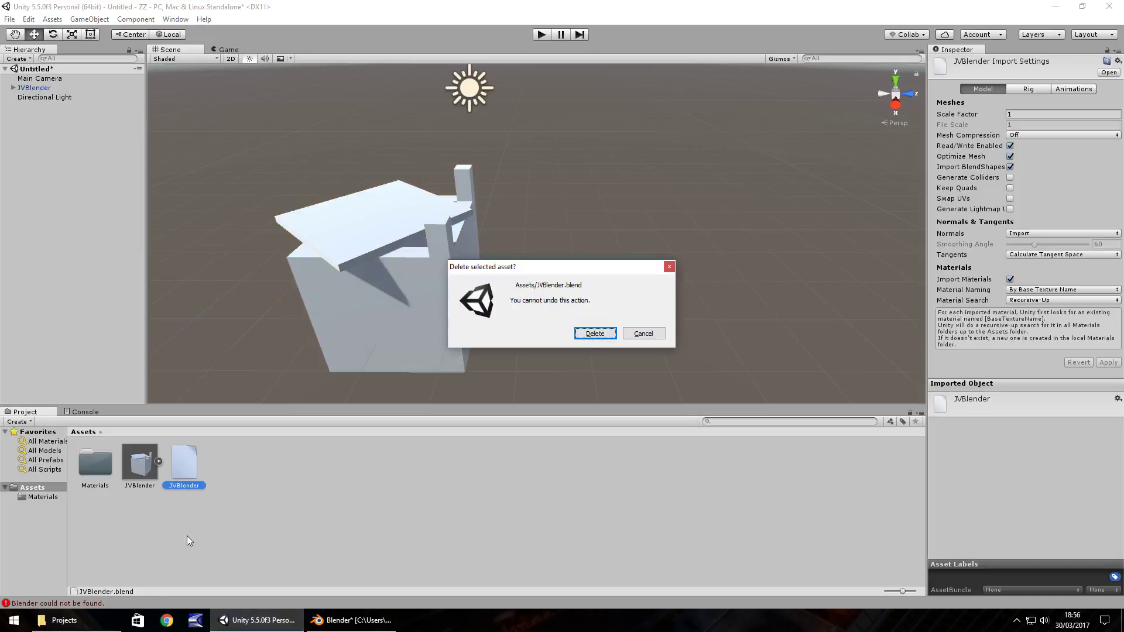
key("Return")
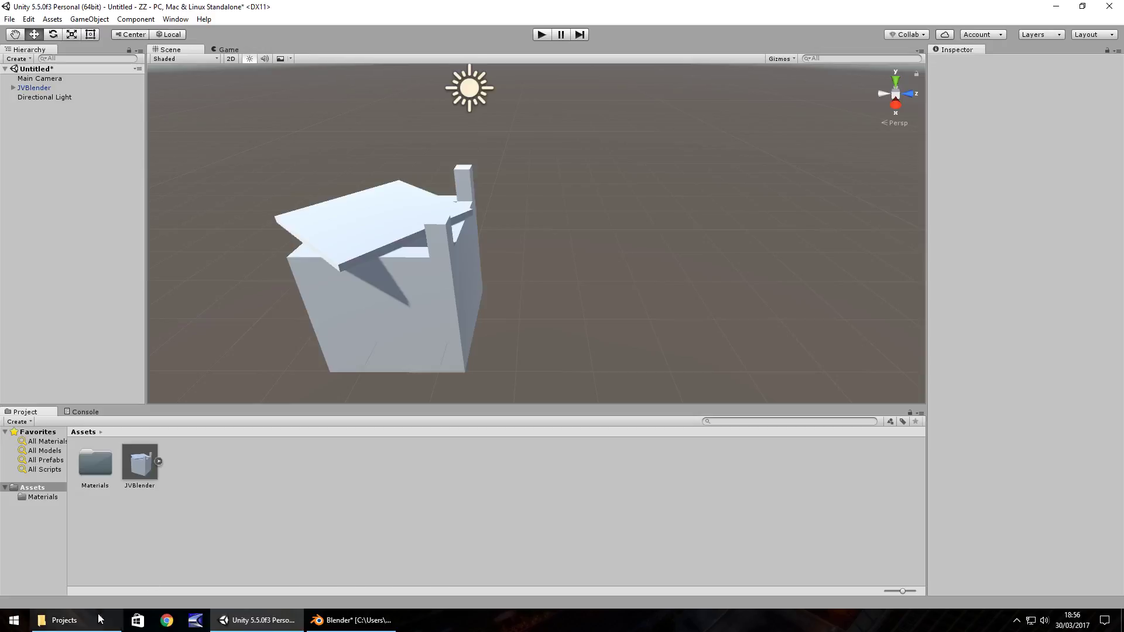
left_click(61, 620)
Import WoodTexture.jpg from the Projects folder into Unity's Assets.
left_click_drag(130, 141, 171, 439)
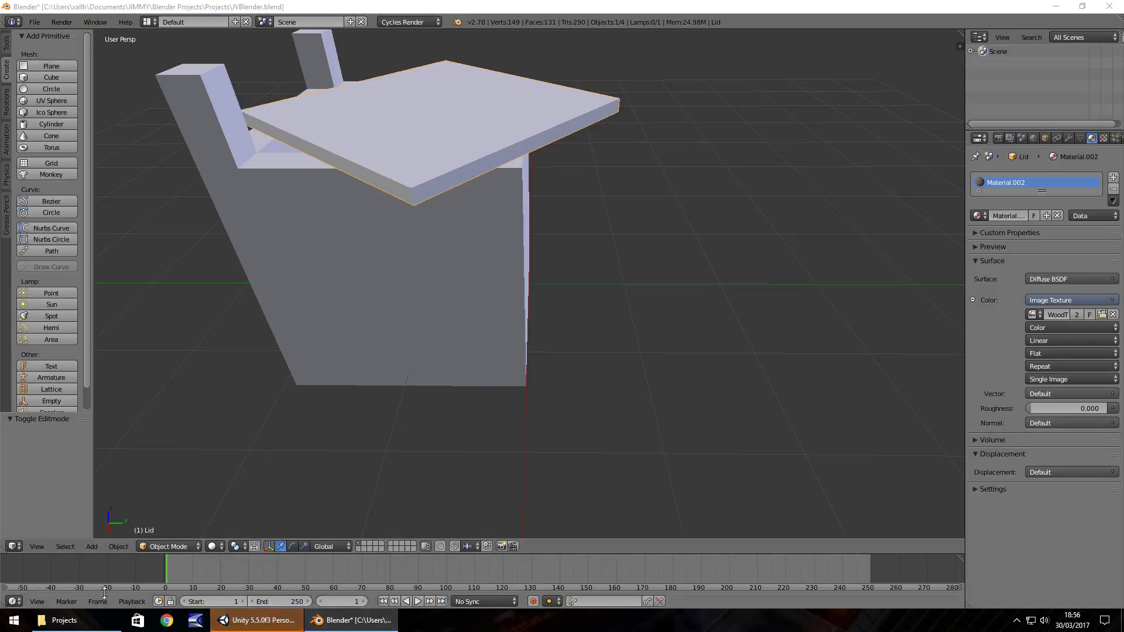
left_click(65, 620)
left_click(257, 619)
left_click(65, 619)
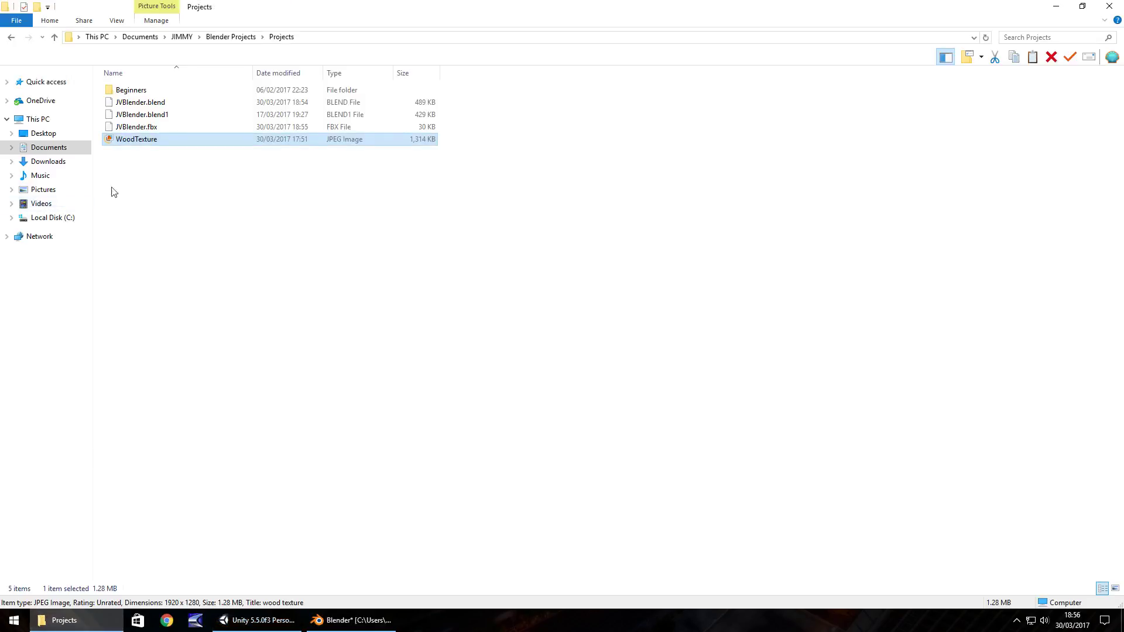
left_click_drag(138, 144, 249, 490)
Expand JVBlender in the Hierarchy and drag WoodTexture onto the Container and Lid.
left_click(13, 88)
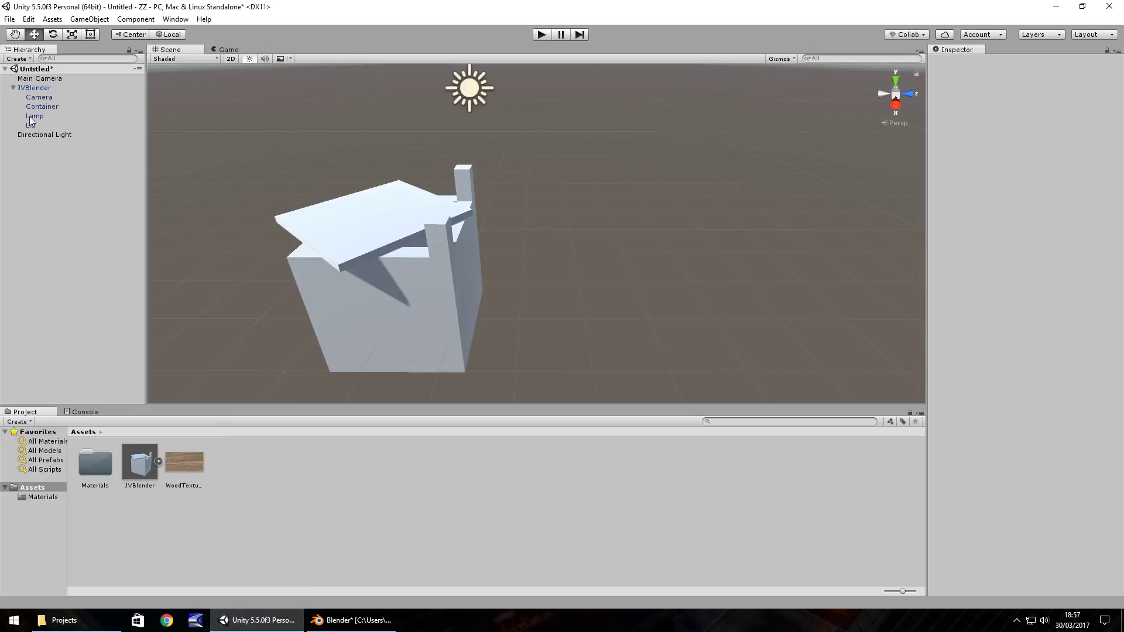
left_click(44, 89)
left_click(42, 107)
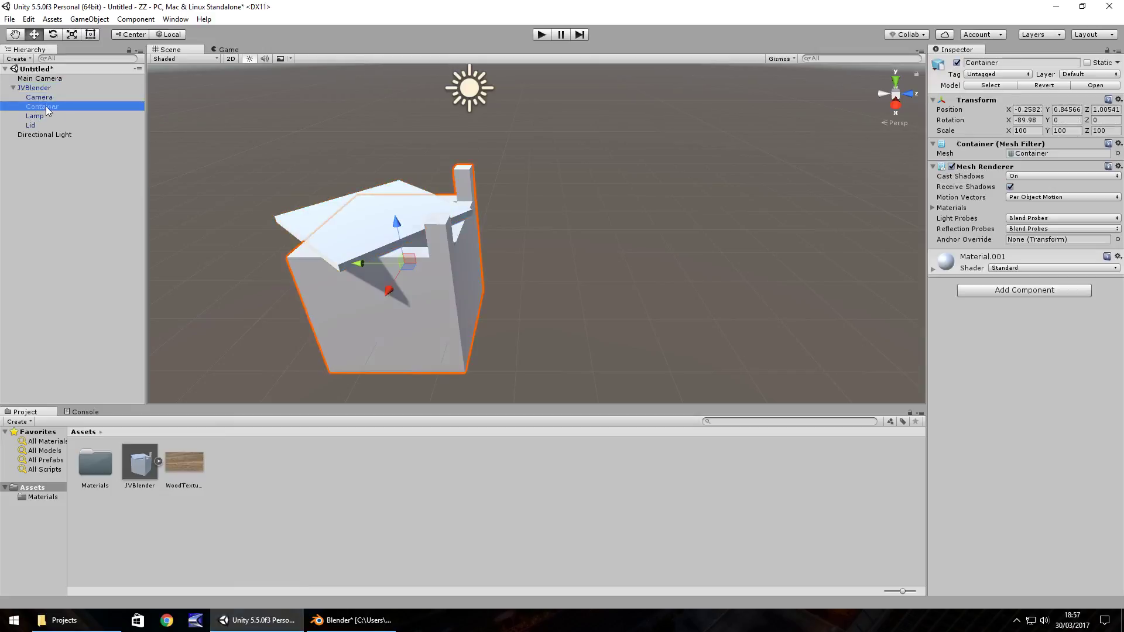
left_click_drag(186, 474, 43, 107)
left_click_drag(184, 462, 30, 127)
left_click_drag(539, 273, 734, 290, "alt")
Show the container and lid in Rendered viewport shading, repositioning the lid and orbiting to inspect the wood.
left_click(398, 256)
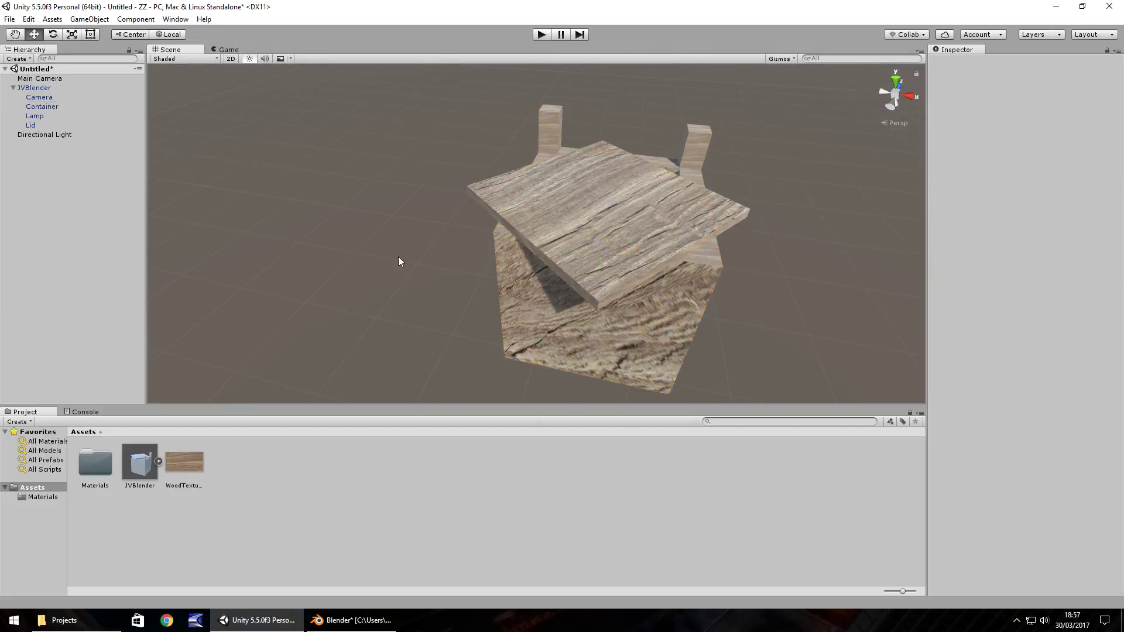
left_click(351, 620)
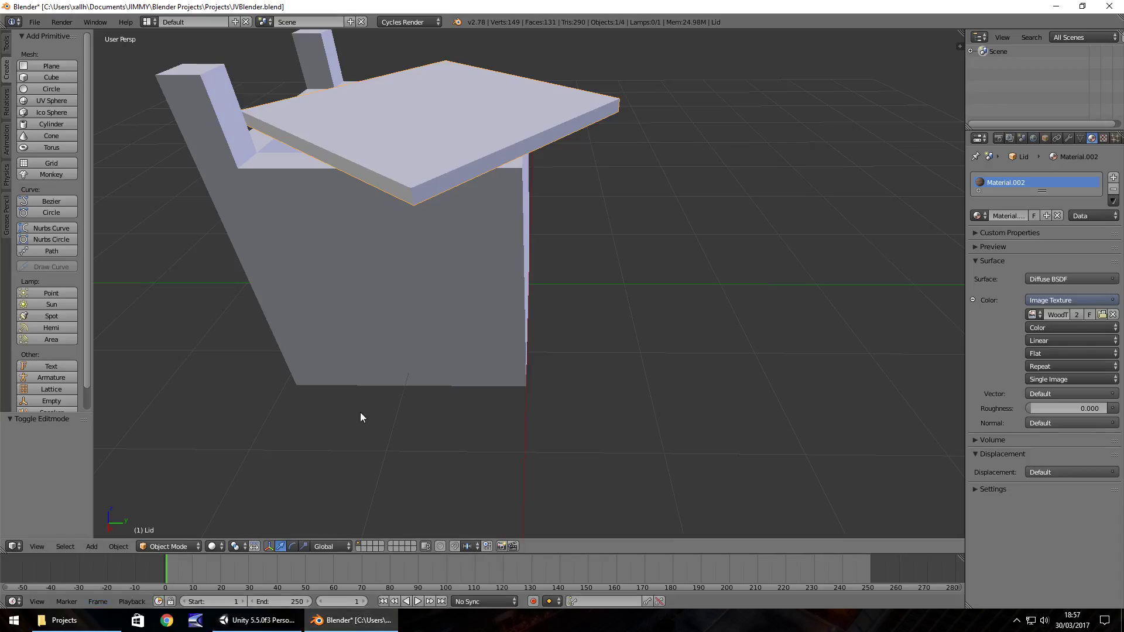
left_click(221, 546)
left_click(241, 468)
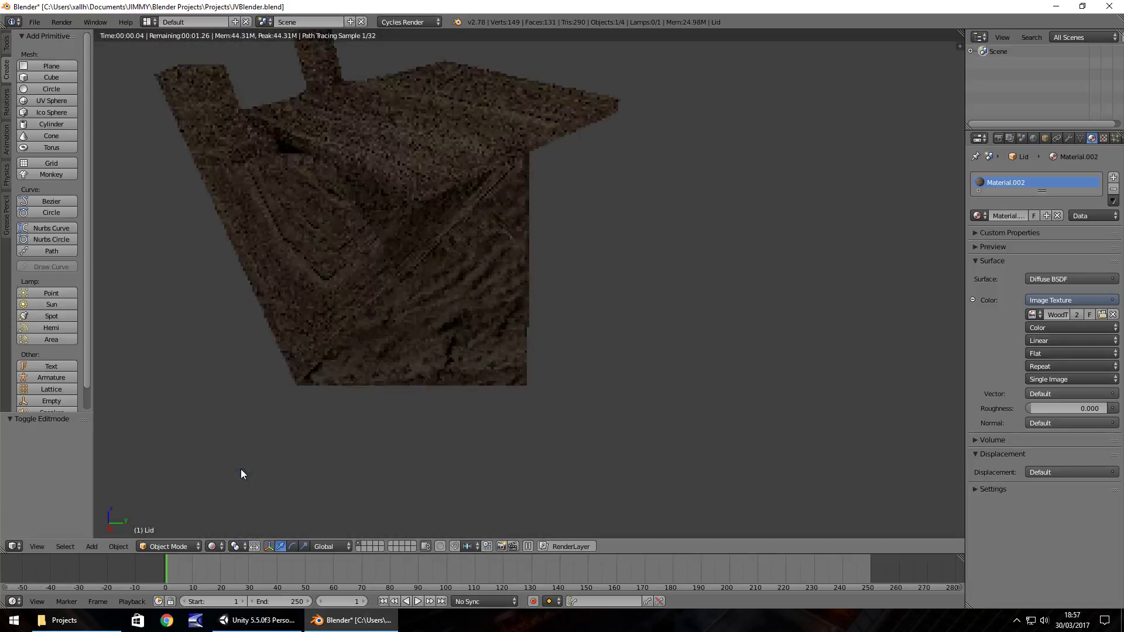
key("g")
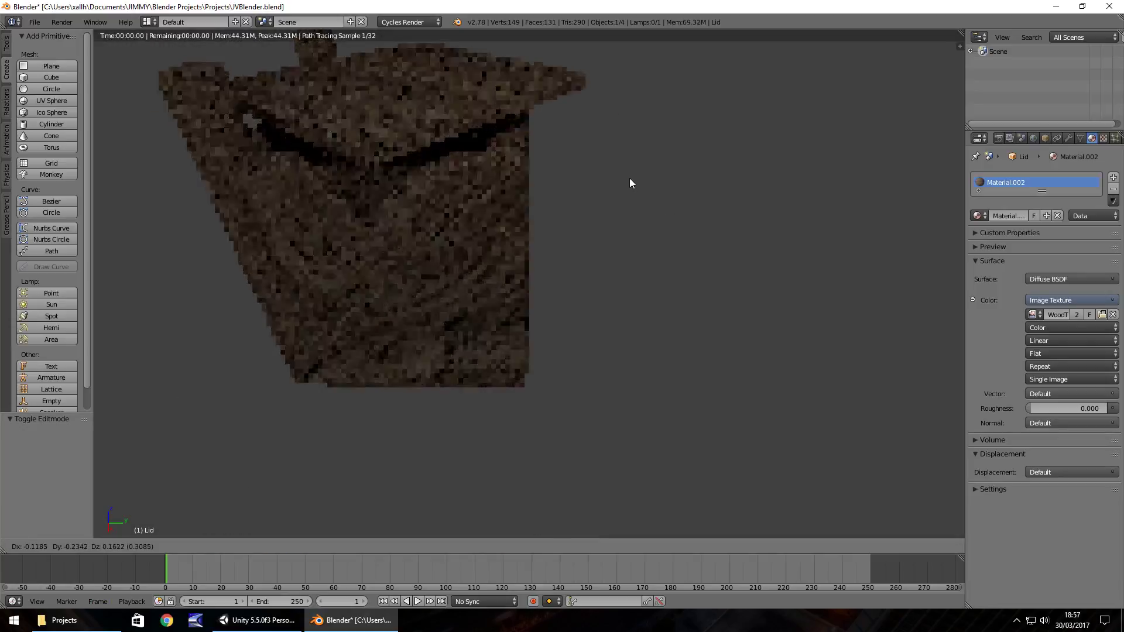
left_click(626, 209)
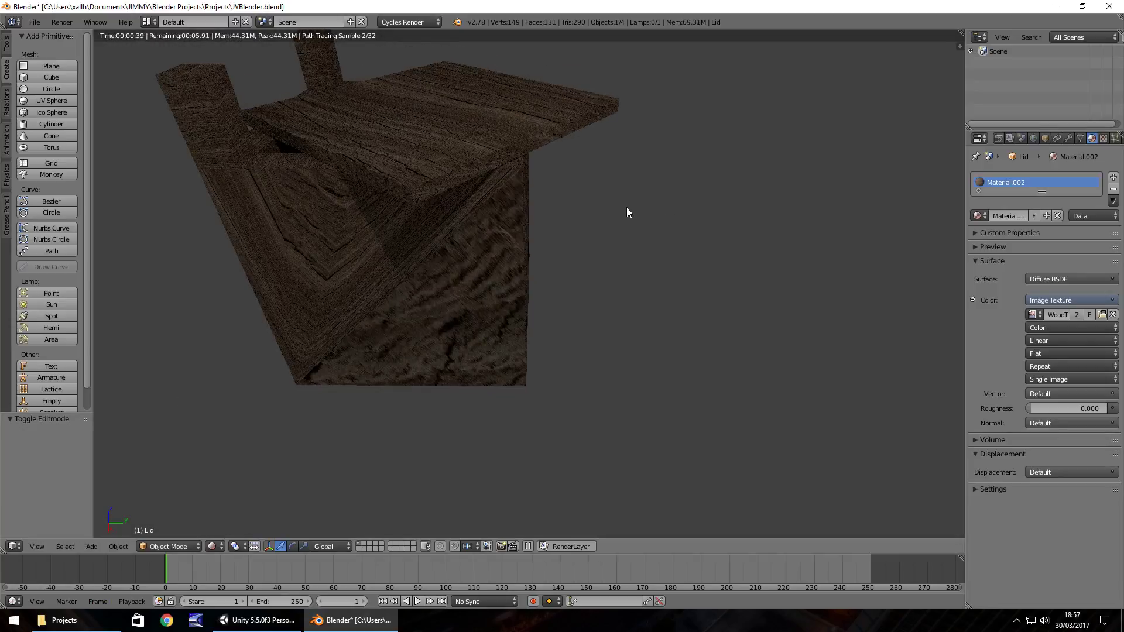
middle_click_drag(631, 214, 637, 128)
After comparing with Unity, return the viewport to Solid shading and save the JVBlender file.
left_click(262, 620)
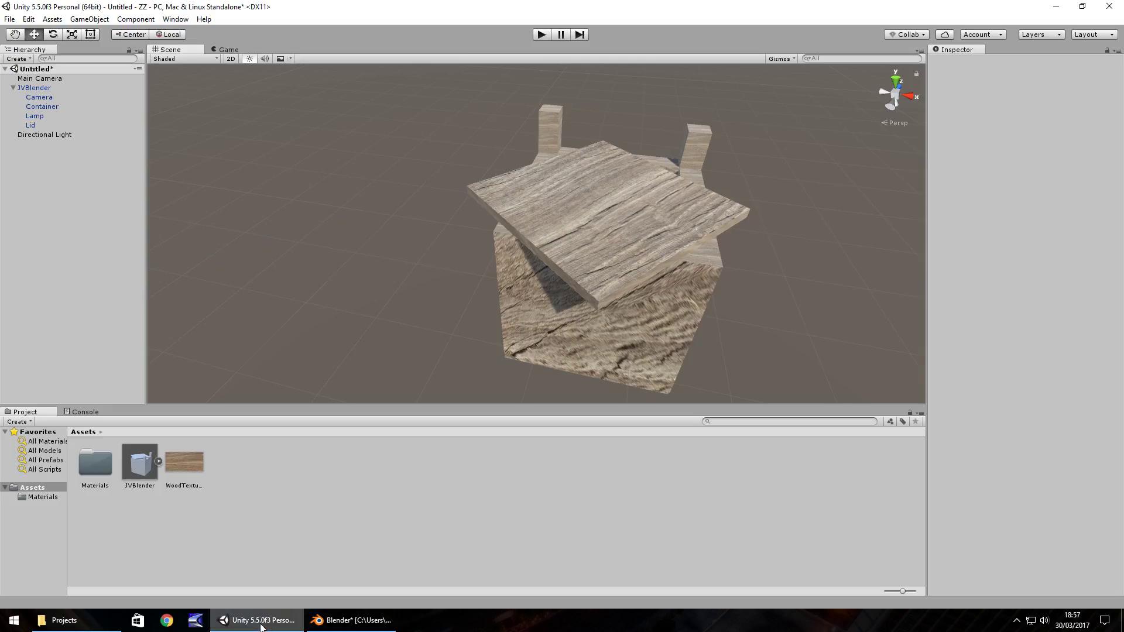
left_click(338, 620)
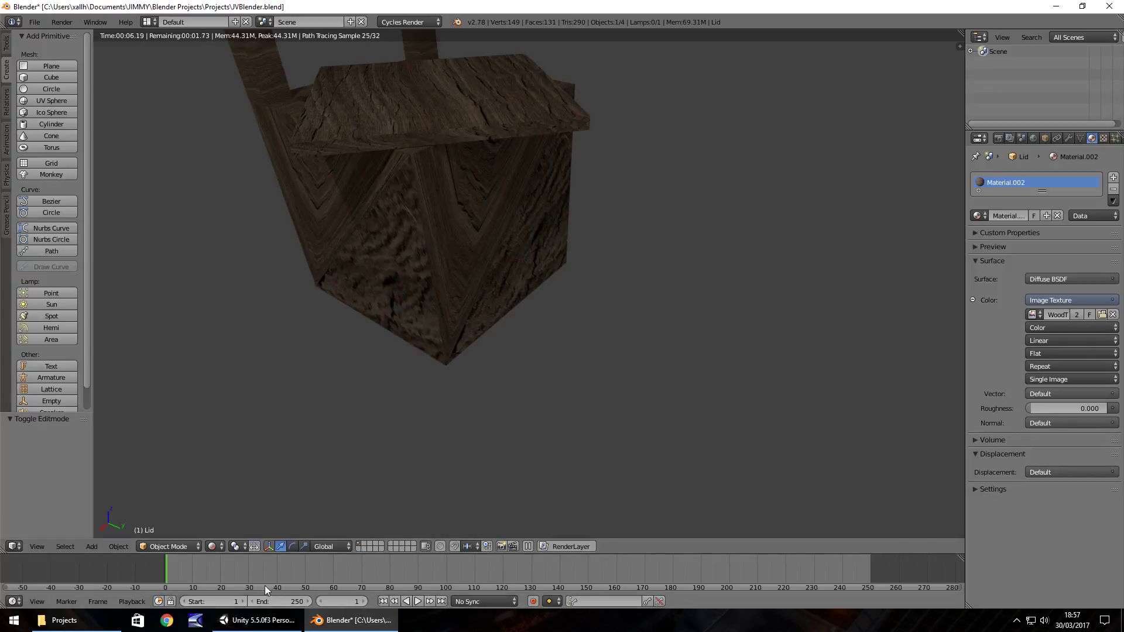
left_click(213, 546)
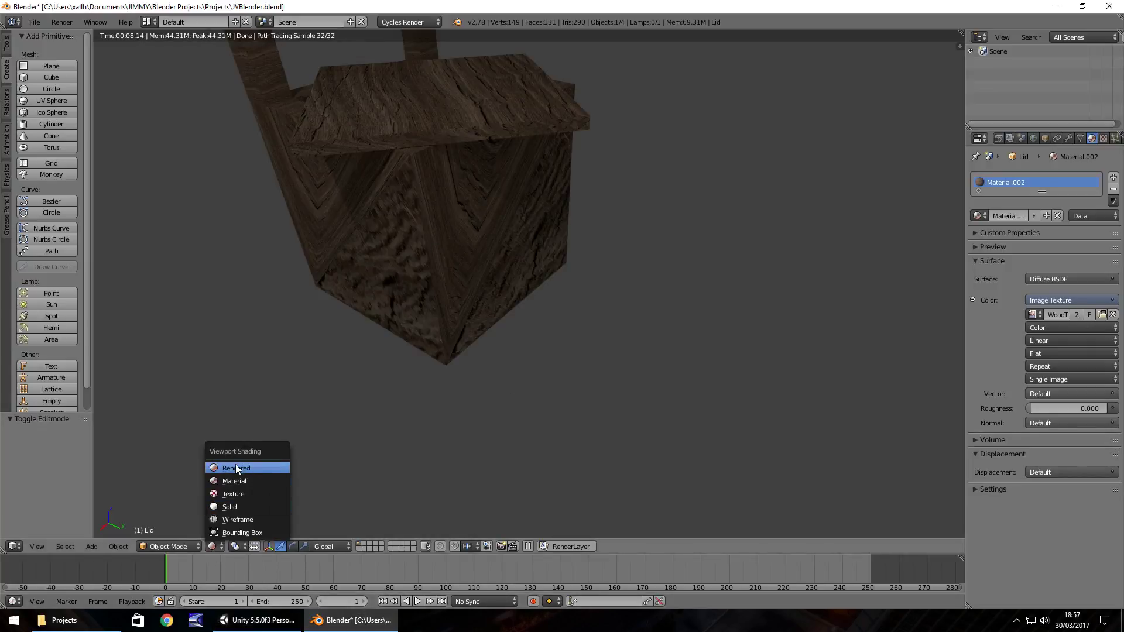
left_click(230, 507)
key("g")
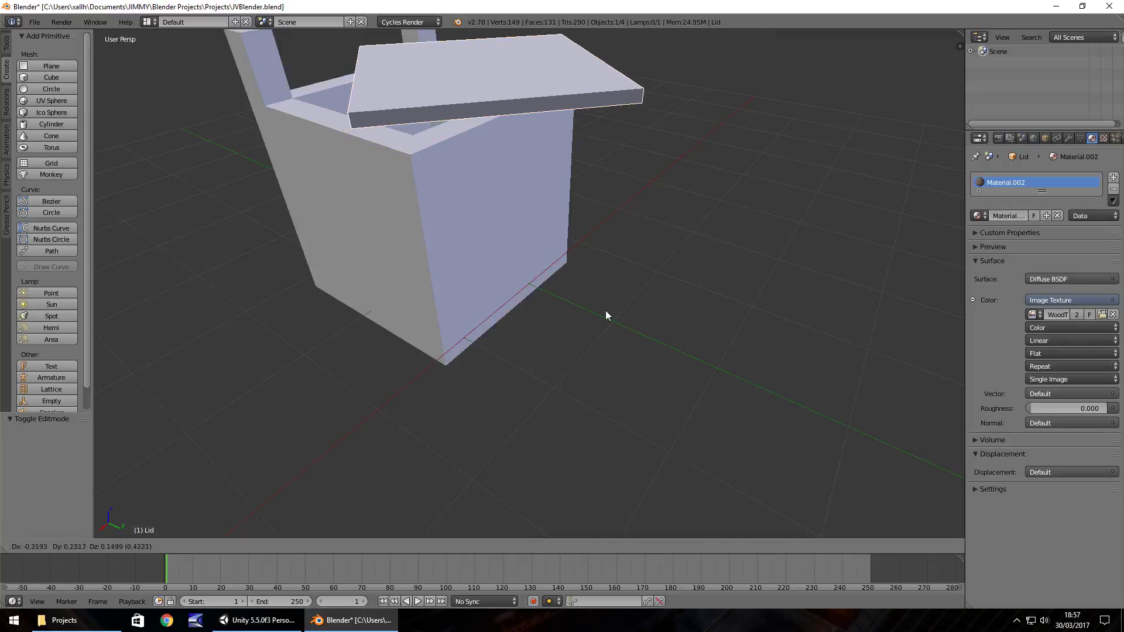
key("Escape")
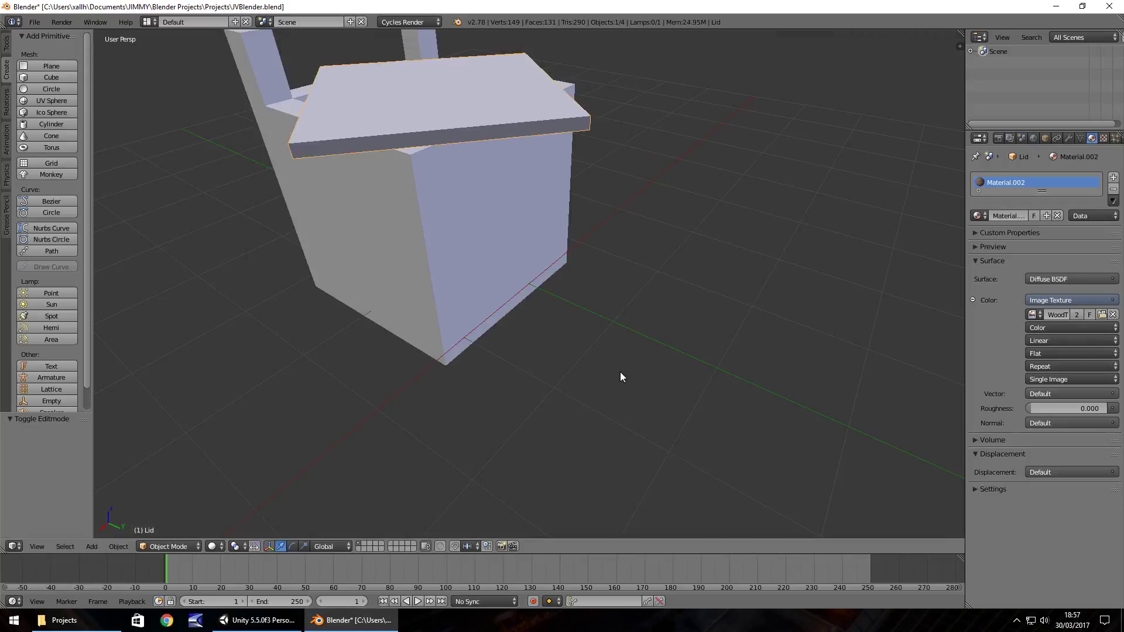
key("ctrl+s")
left_click(621, 376)
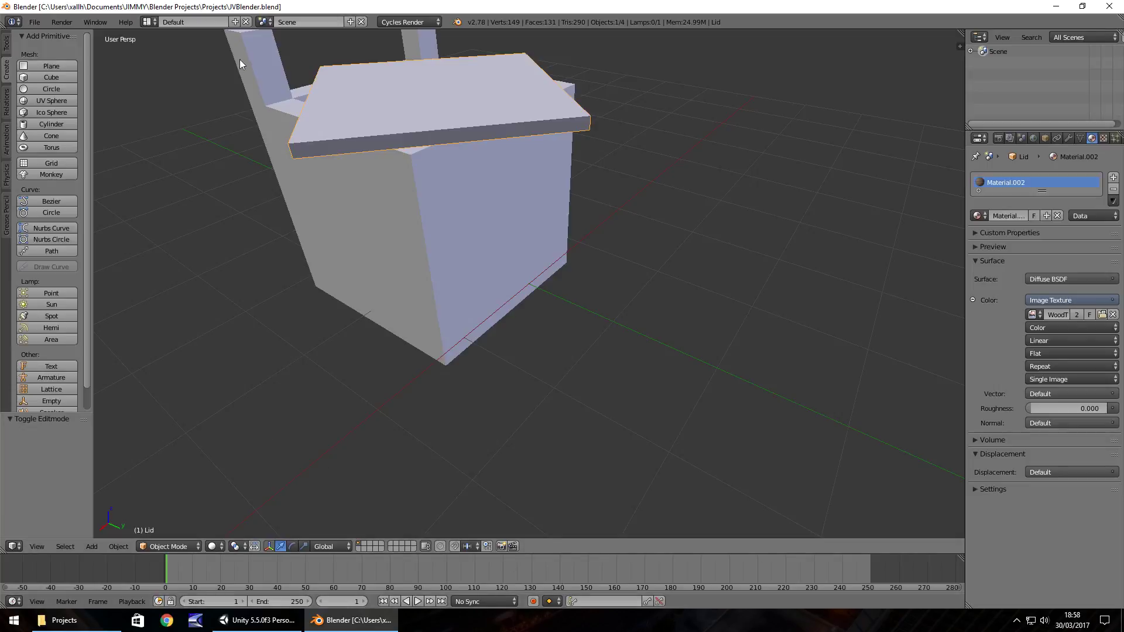
left_click(149, 22)
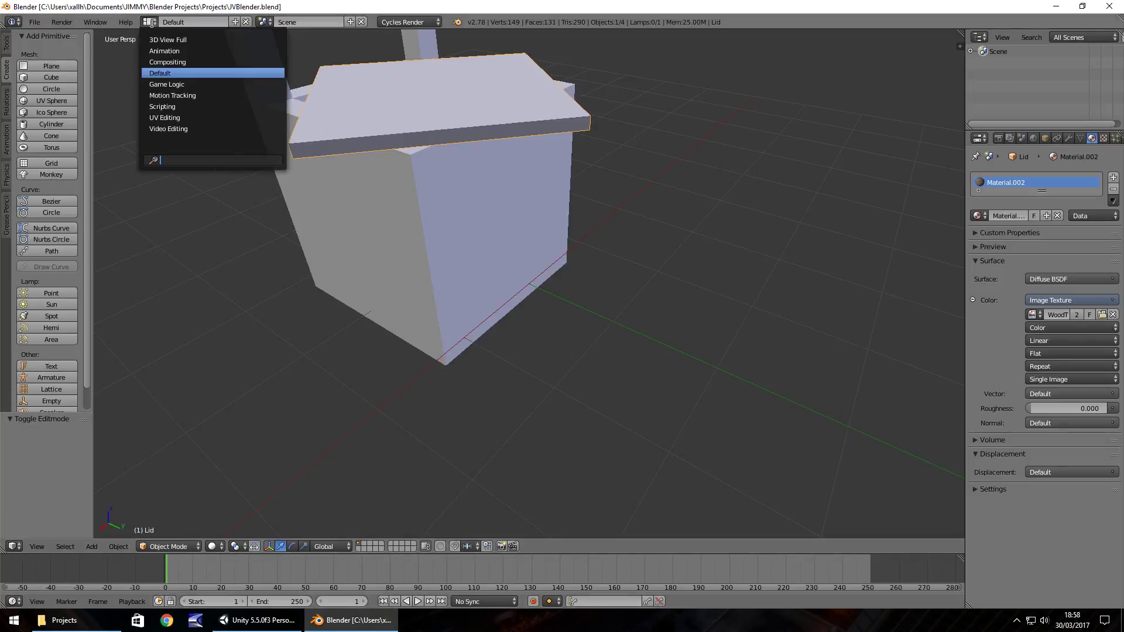
left_click(169, 117)
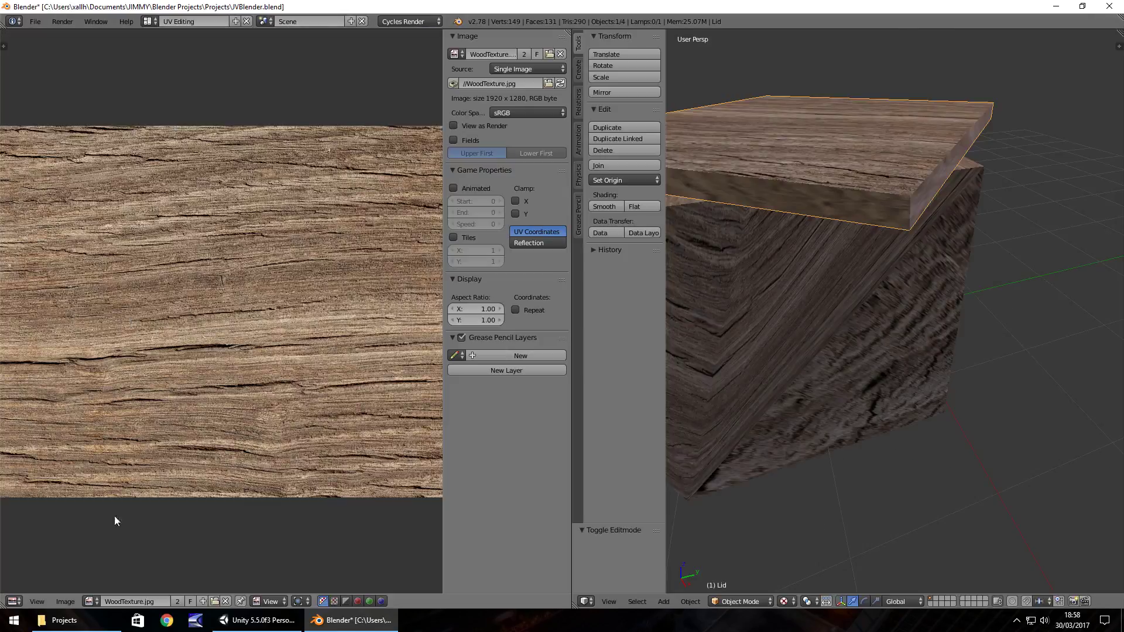
left_click(88, 601)
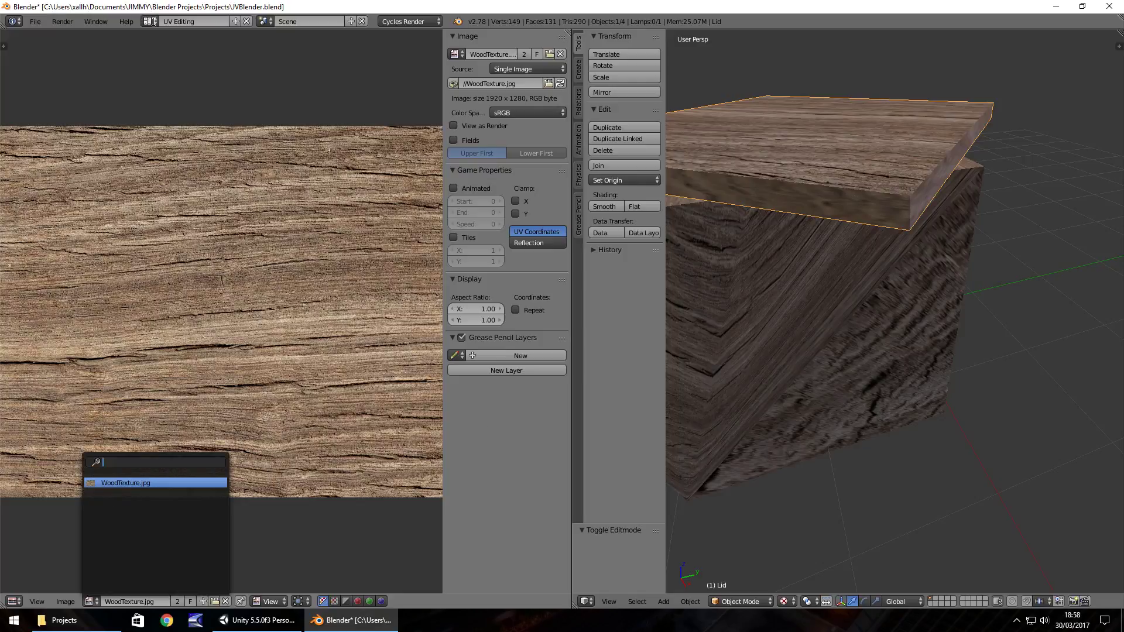
left_click(149, 22)
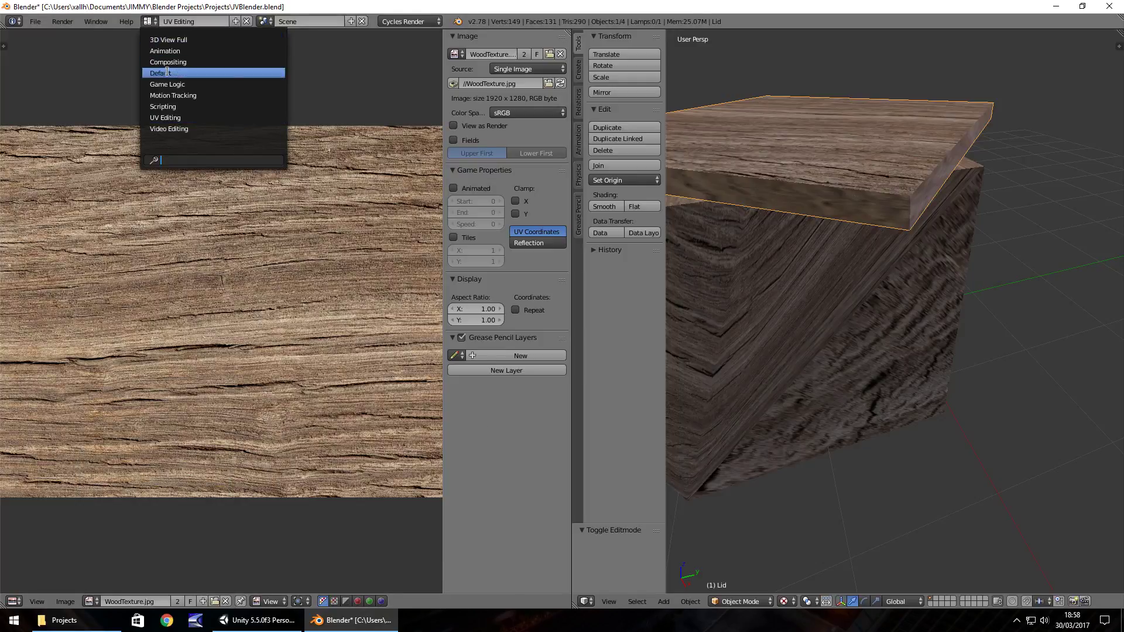
left_click(167, 73)
left_click(154, 22)
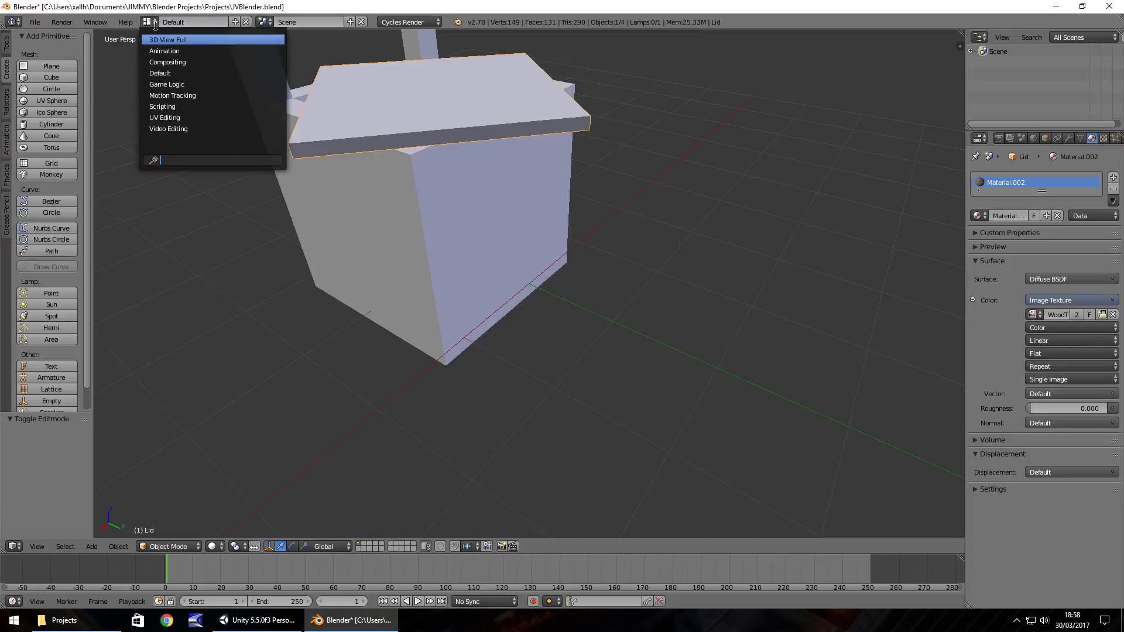
left_click(154, 23)
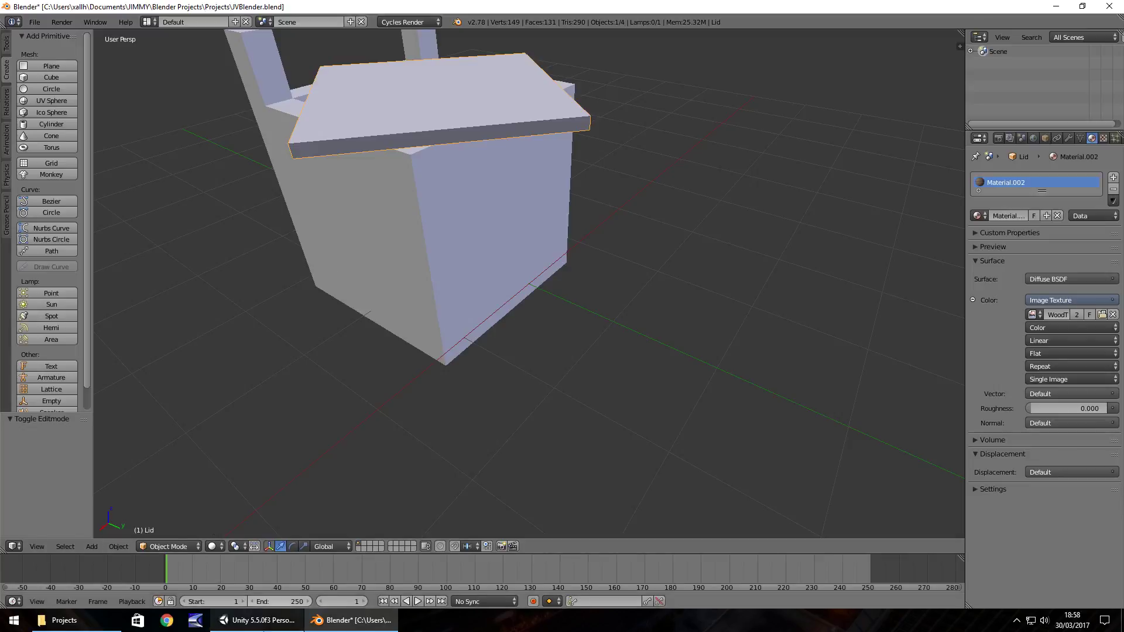
left_click(261, 620)
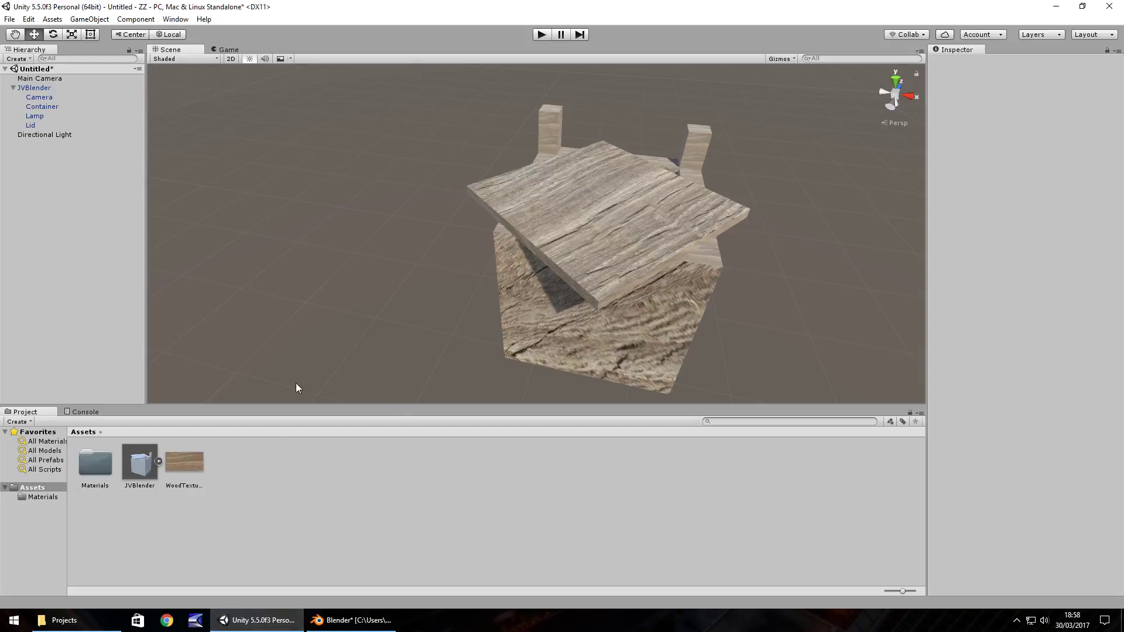
left_click(350, 620)
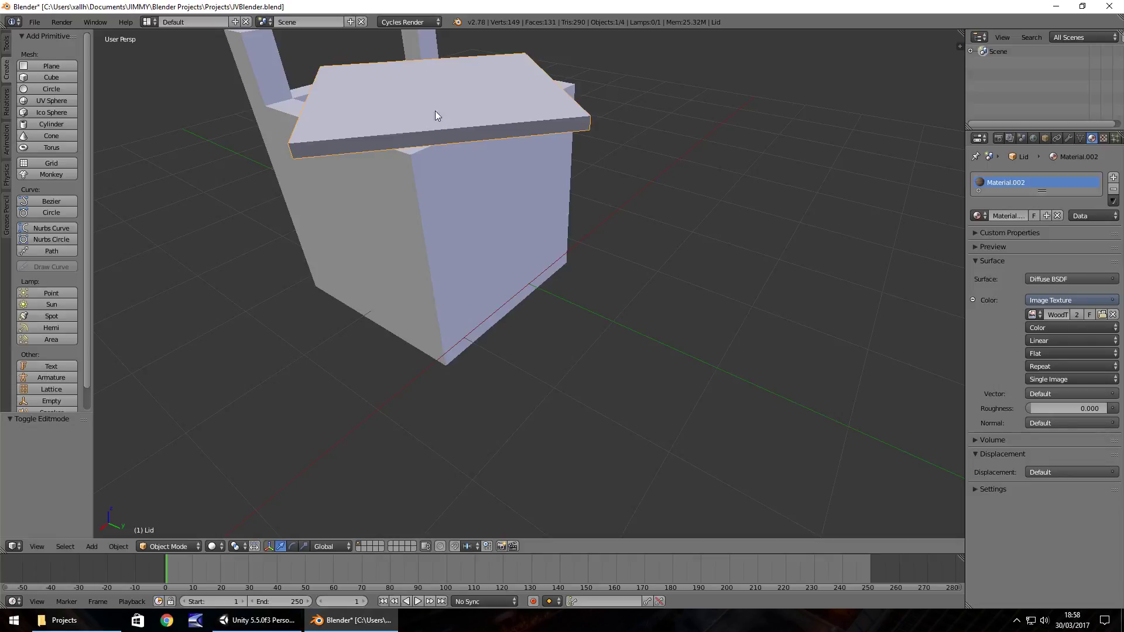
left_click(275, 620)
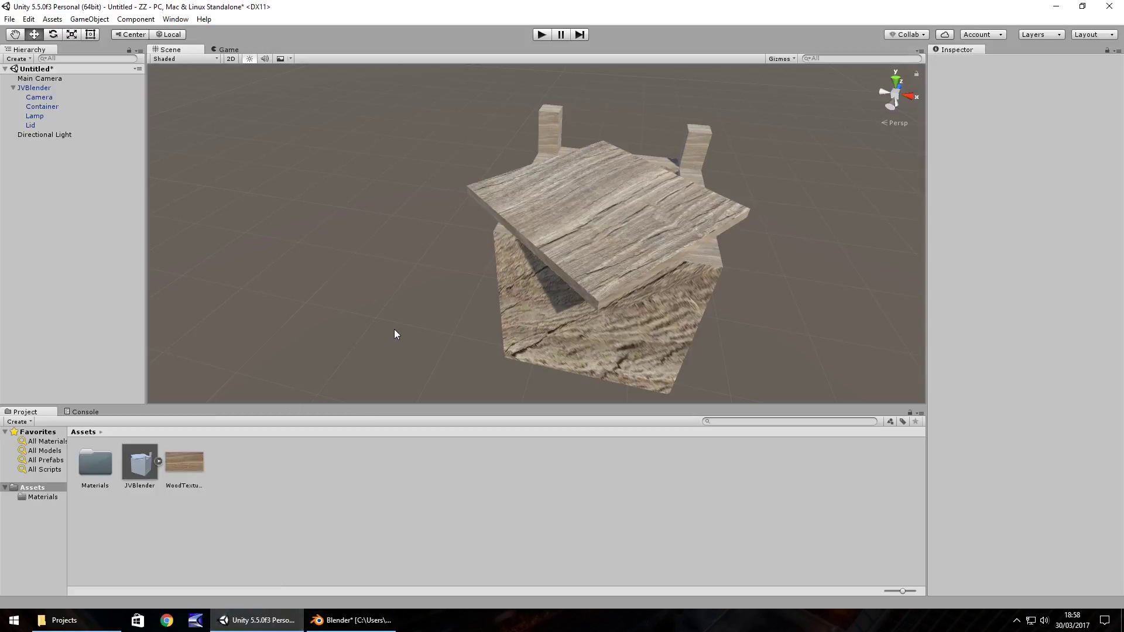
left_click(371, 619)
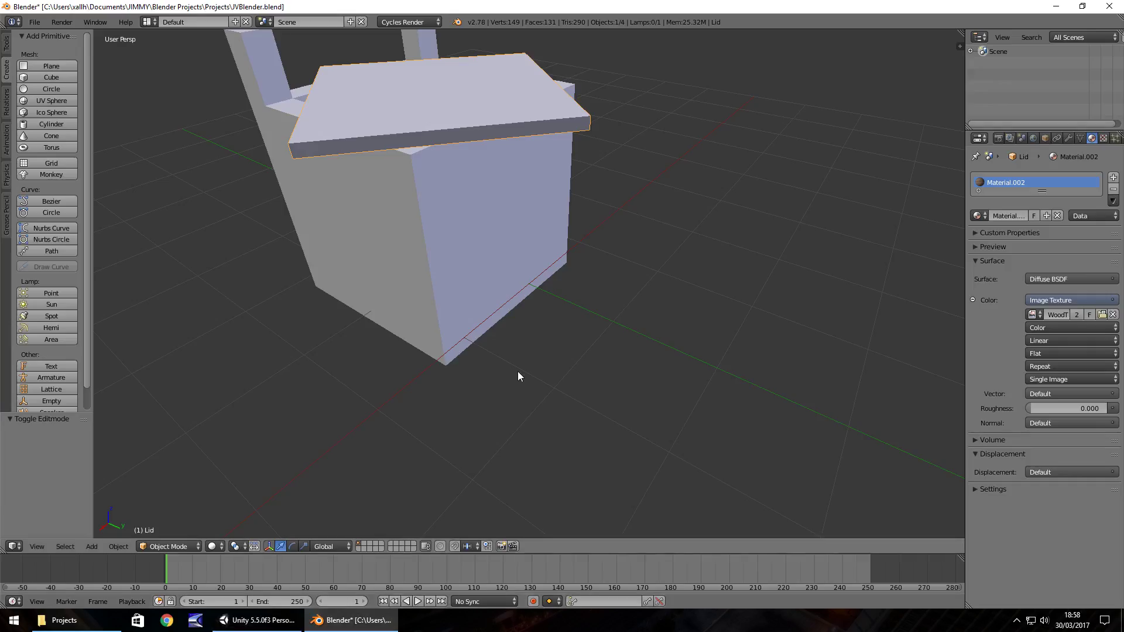